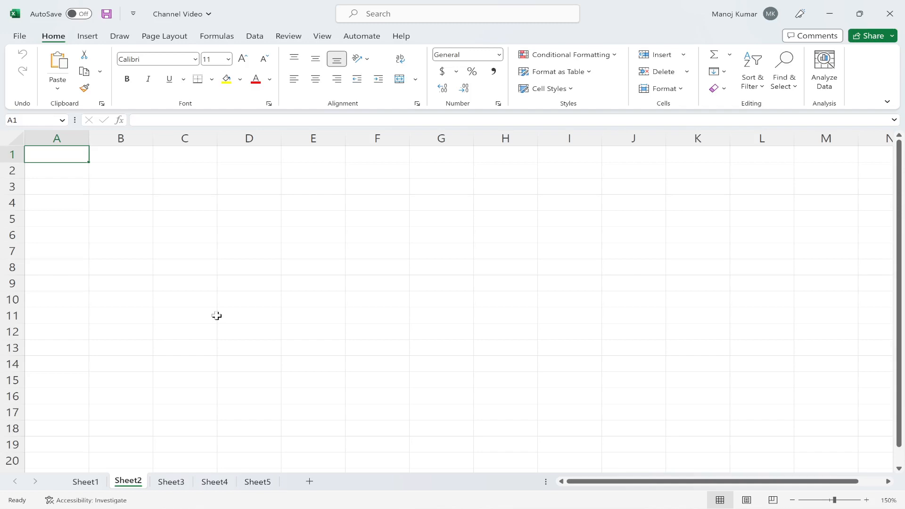
# Enter 123 in cell A1 and 345 in cell B1 of Sheet2.
pyautogui.write('123')
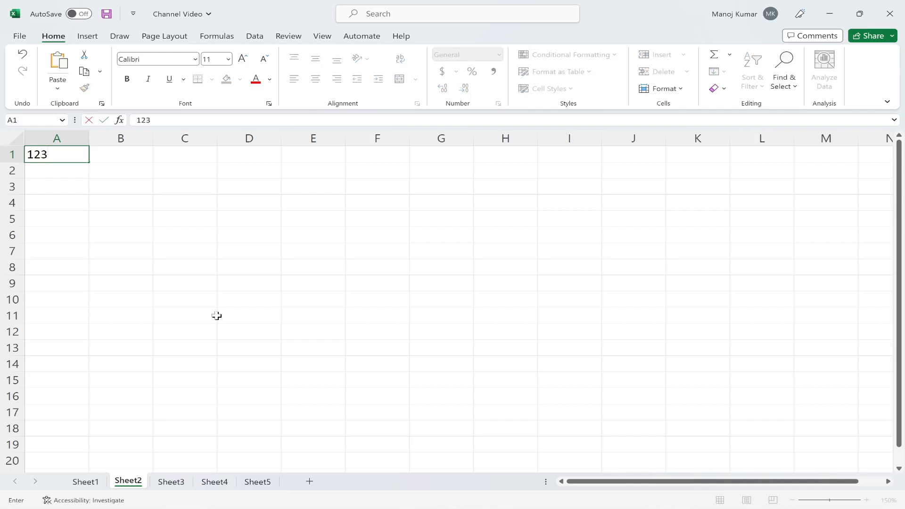
pyautogui.press('Tab')
pyautogui.write('345')
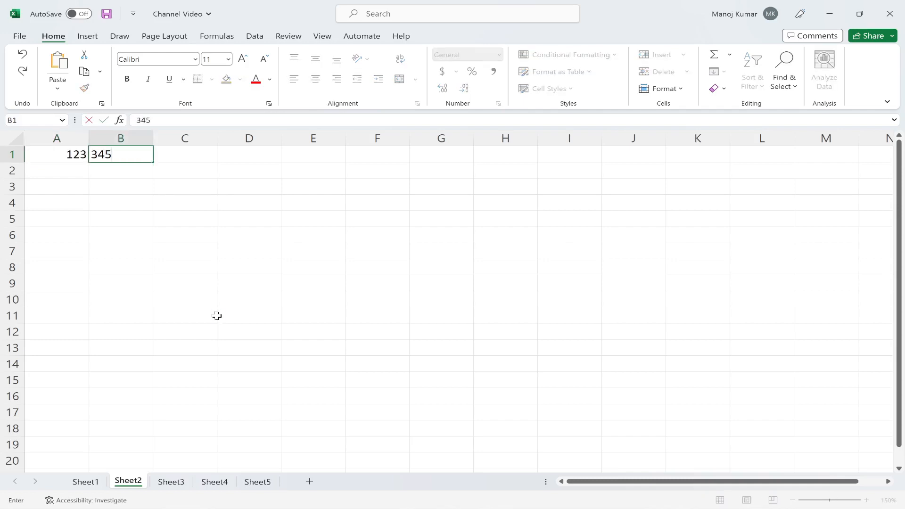
pyautogui.press('Tab')
# Add the two numbers in cell C1 with the formula =A1+B1.
pyautogui.write('=')
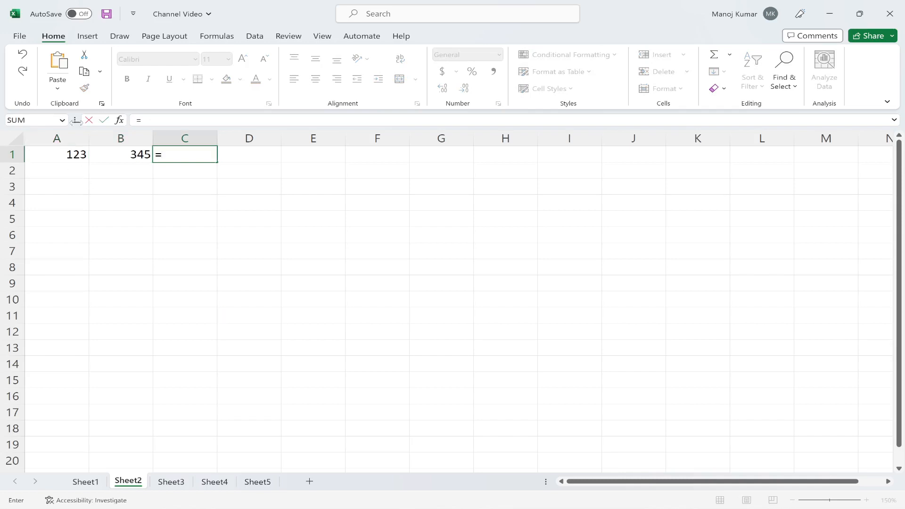
pyautogui.click(65, 156)
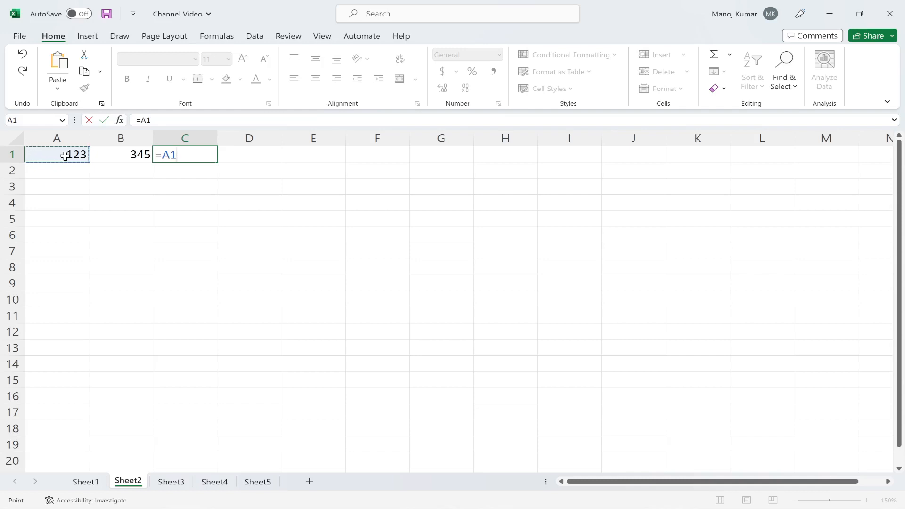
pyautogui.write('+')
pyautogui.click(125, 154)
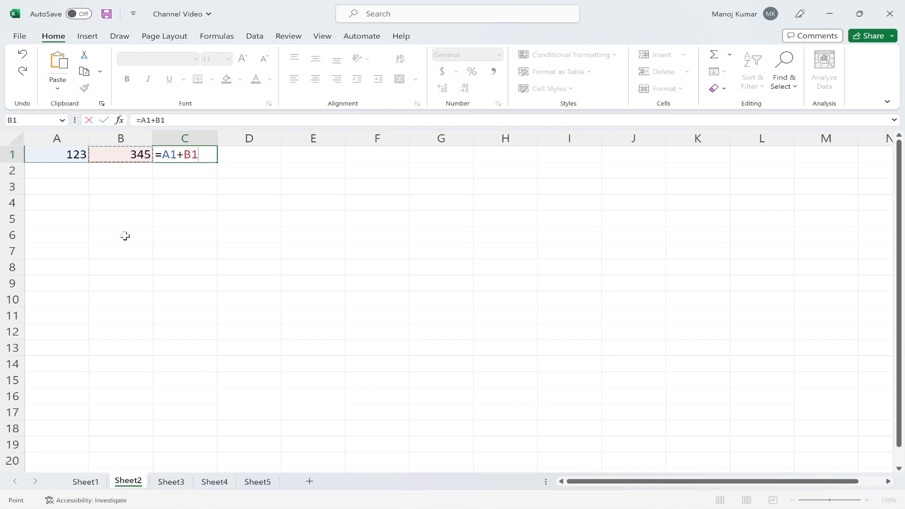
pyautogui.press('Return')
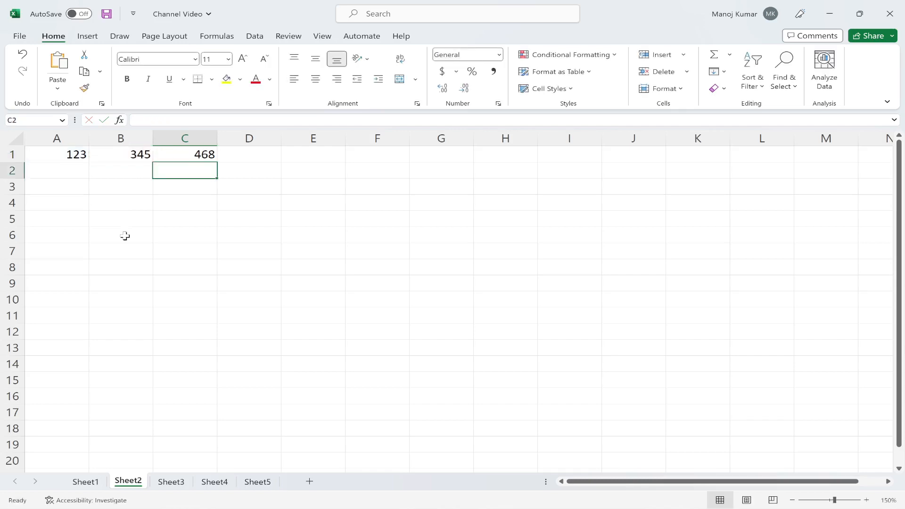
# Change the number in B1 to 654 and check the formula in C1 against its source cells.
pyautogui.click(107, 156)
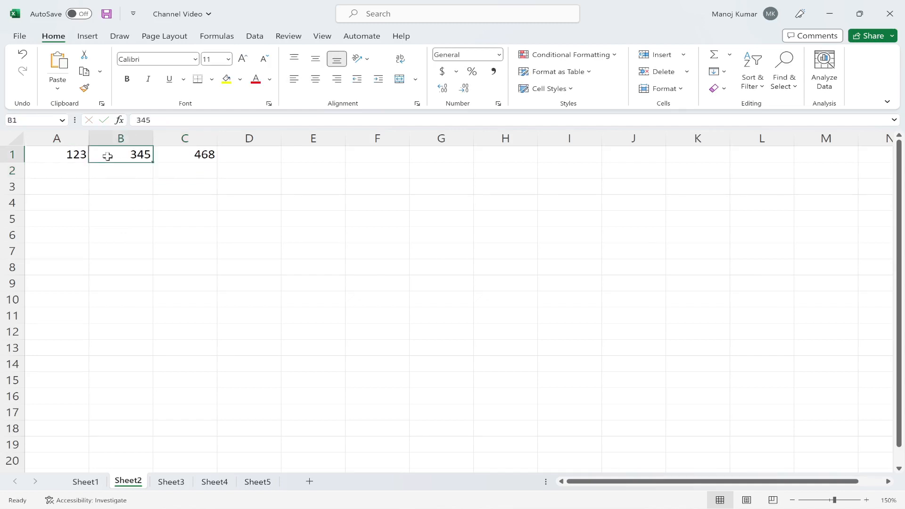
pyautogui.write('654')
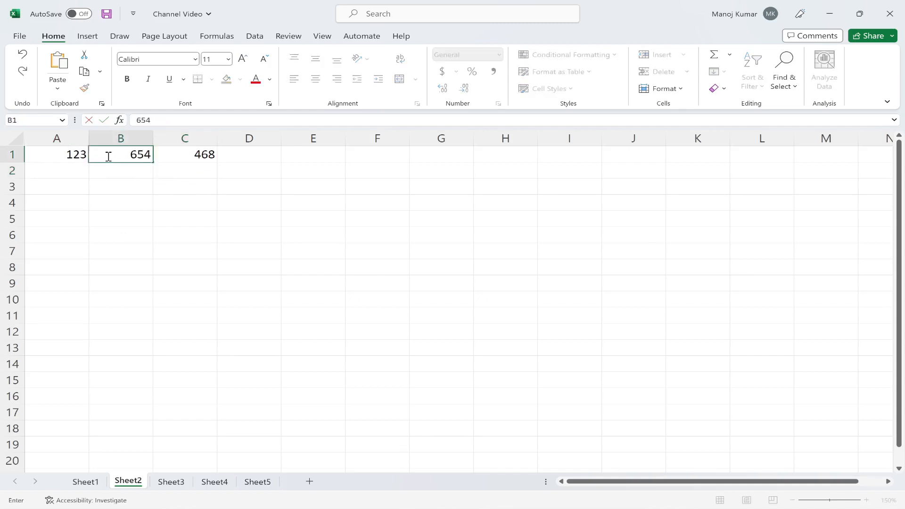
pyautogui.press('Return')
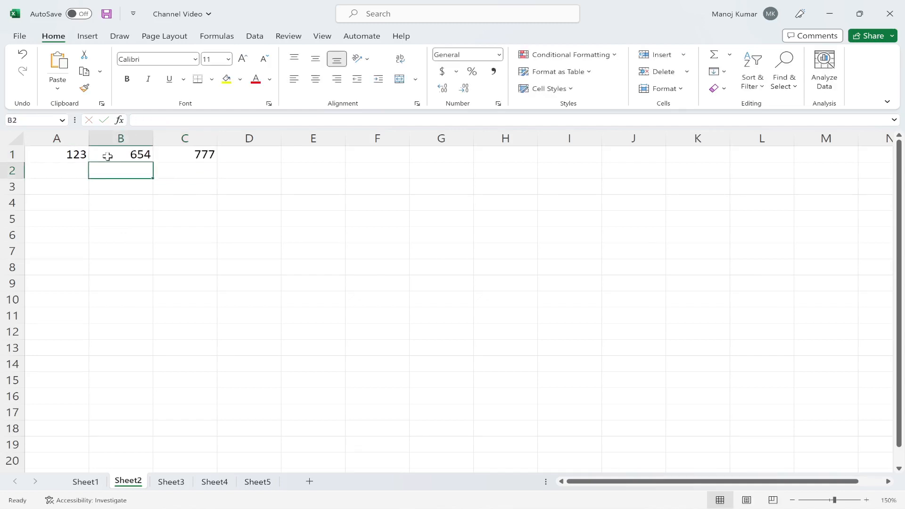
pyautogui.click(191, 156)
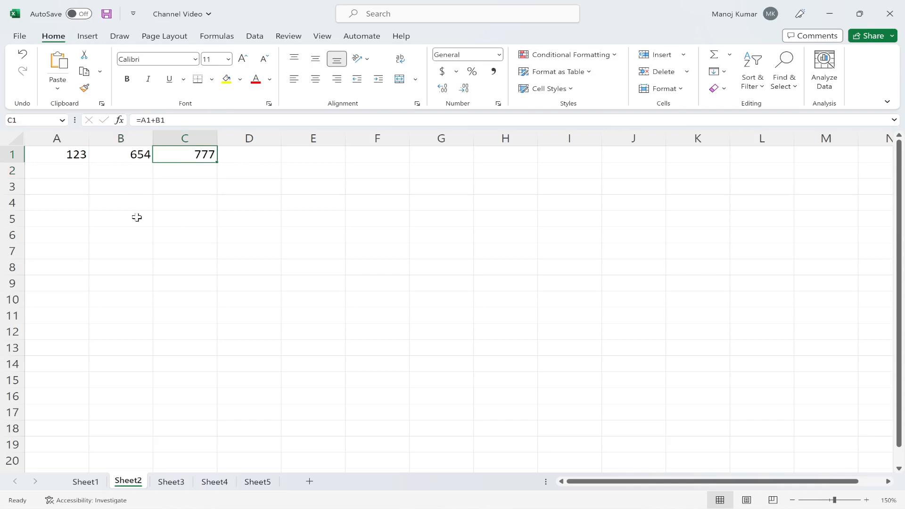
pyautogui.click(66, 157)
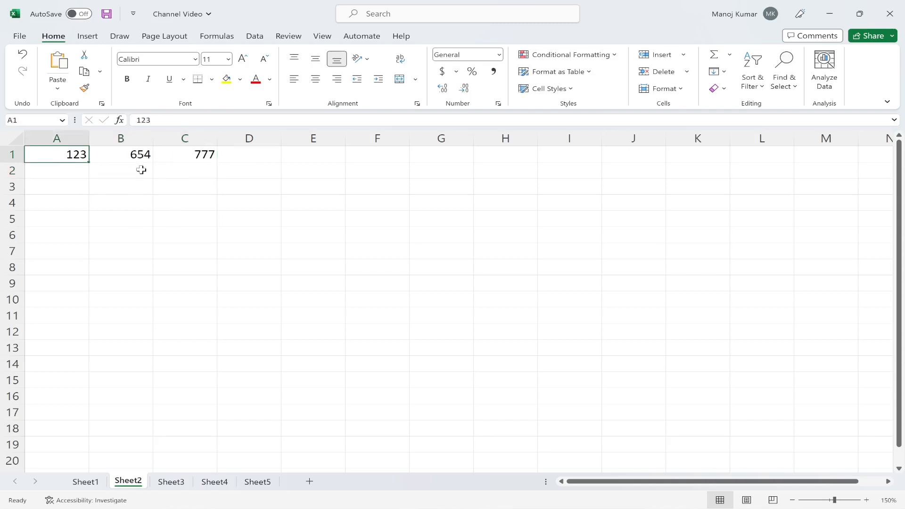
pyautogui.click(134, 154)
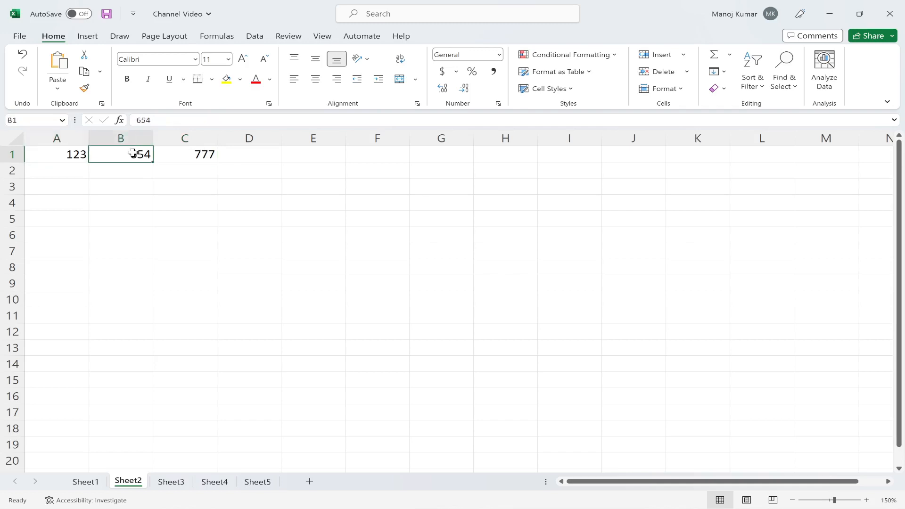
pyautogui.click(66, 154)
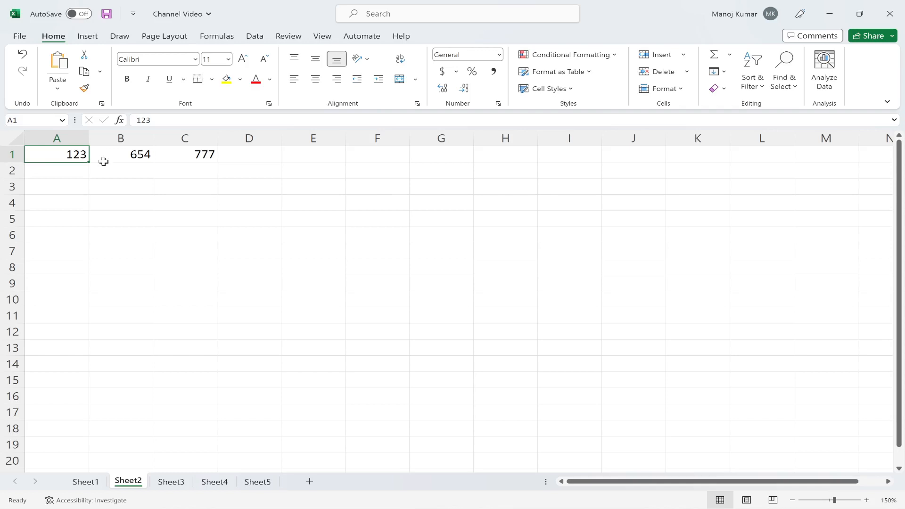
# Enter the text ABC in cell A2 and PQR in cell B2.
pyautogui.click(59, 173)
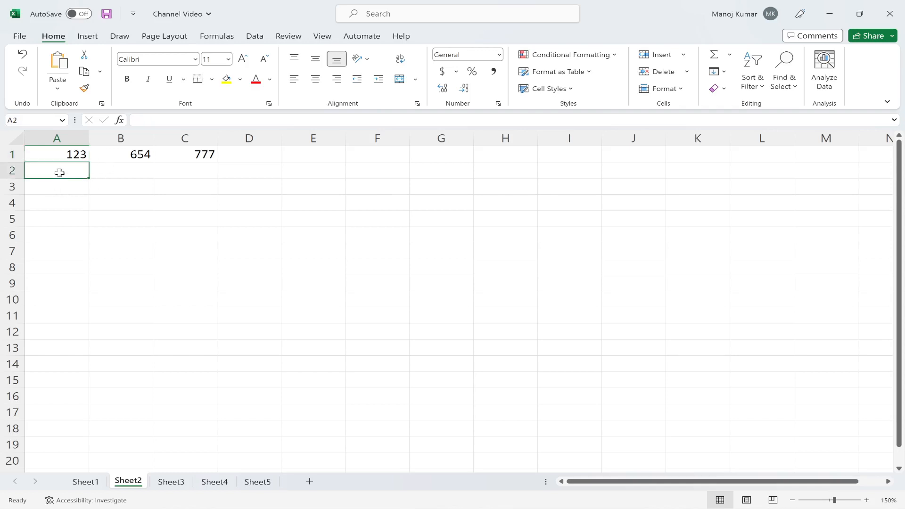
pyautogui.write('ABC')
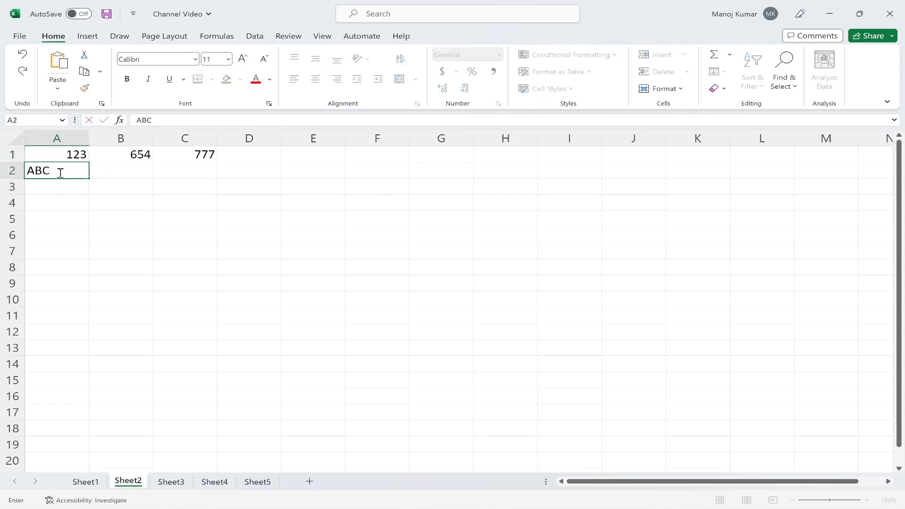
pyautogui.press('Return')
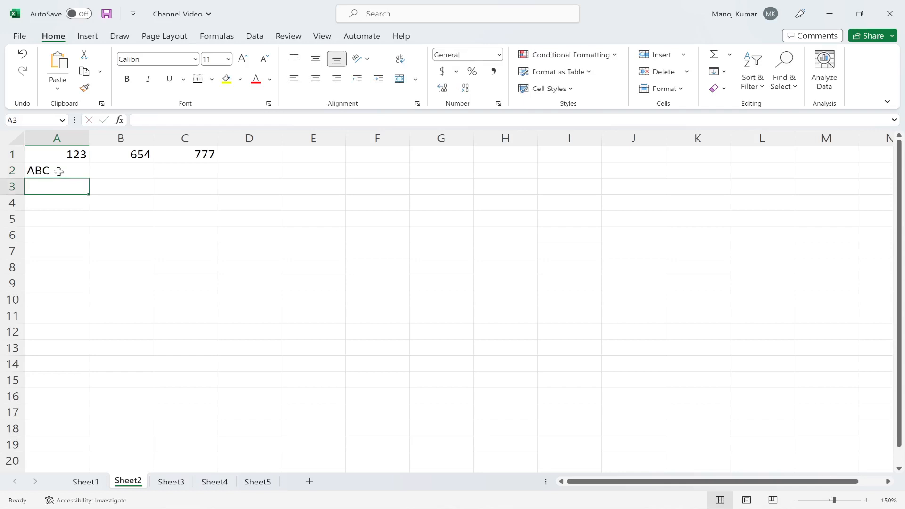
pyautogui.click(59, 171)
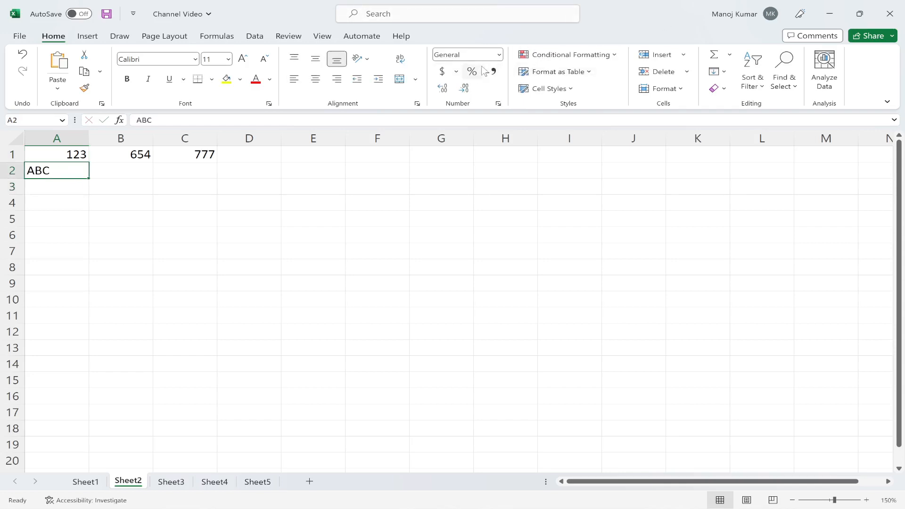
pyautogui.click(104, 172)
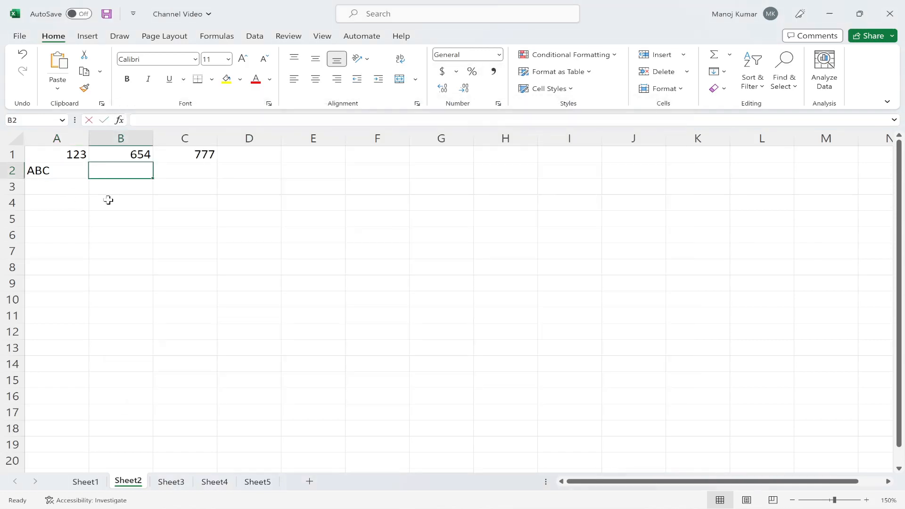
pyautogui.write('PQR')
pyautogui.press('Tab')
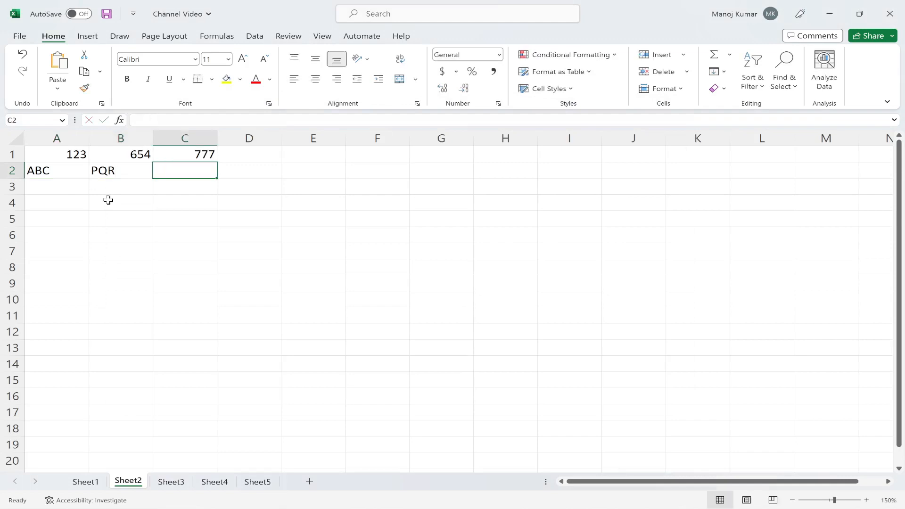
# Compare the text entries in A2 and B2 with the numbers in A1 and B1.
pyautogui.click(119, 171)
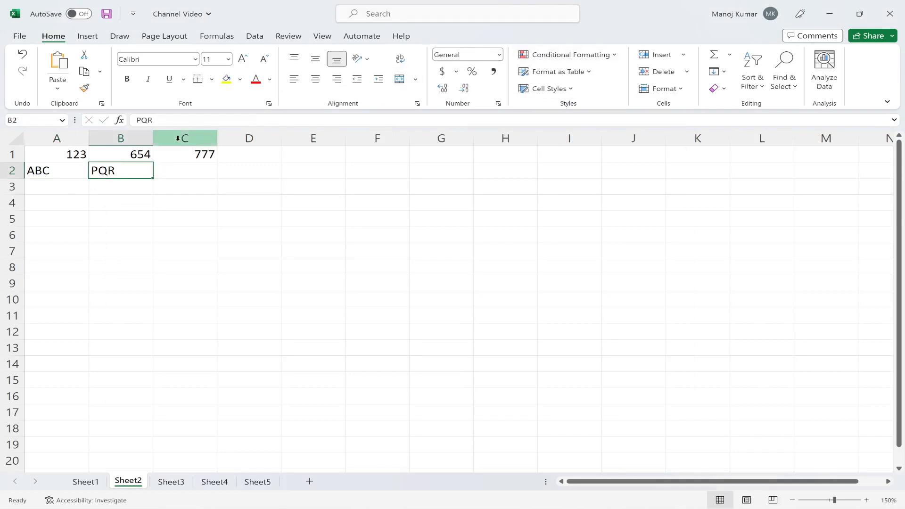
pyautogui.click(125, 158)
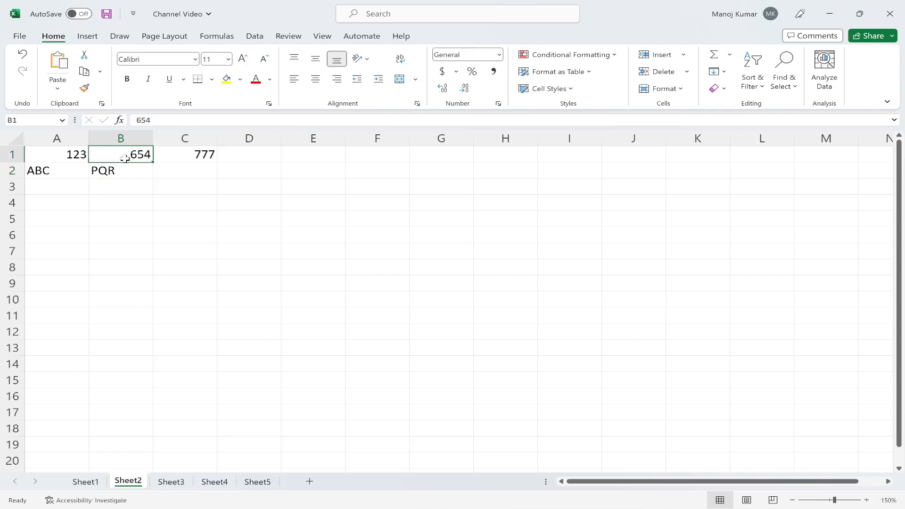
pyautogui.click(117, 171)
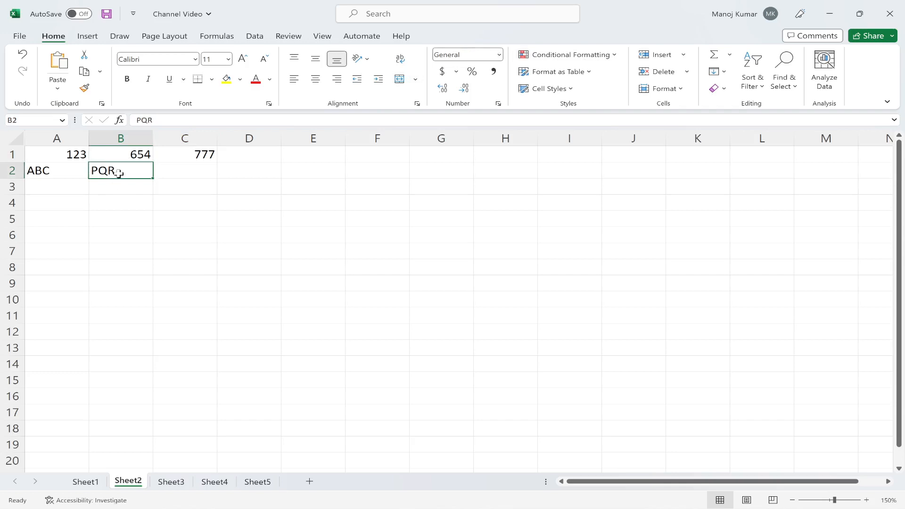
pyautogui.click(65, 170)
pyautogui.doubleClick(65, 153)
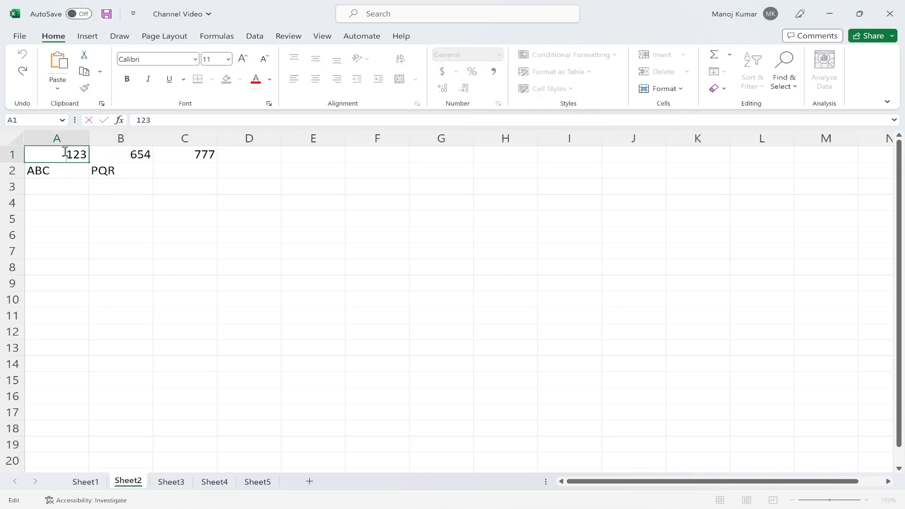
pyautogui.click(130, 158)
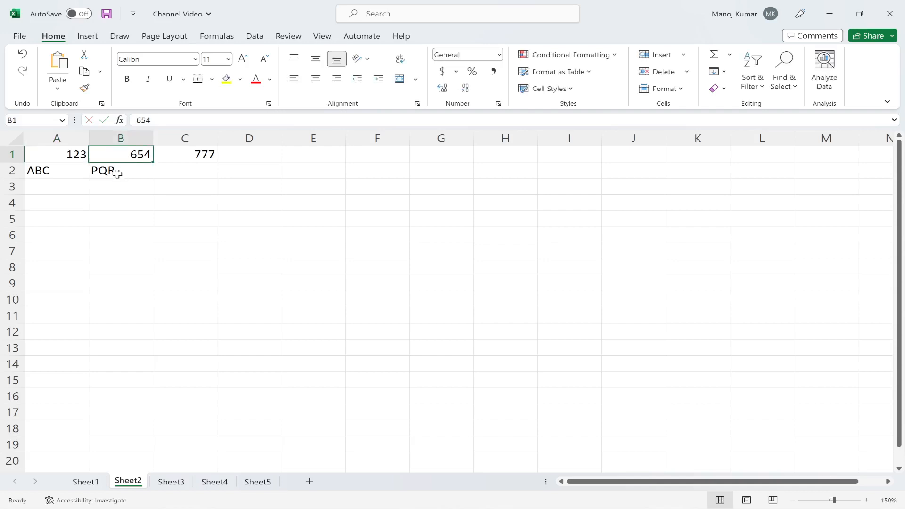
pyautogui.click(118, 174)
# Try to combine the two text cells in C2 with the formula =A2+B2.
pyautogui.click(187, 172)
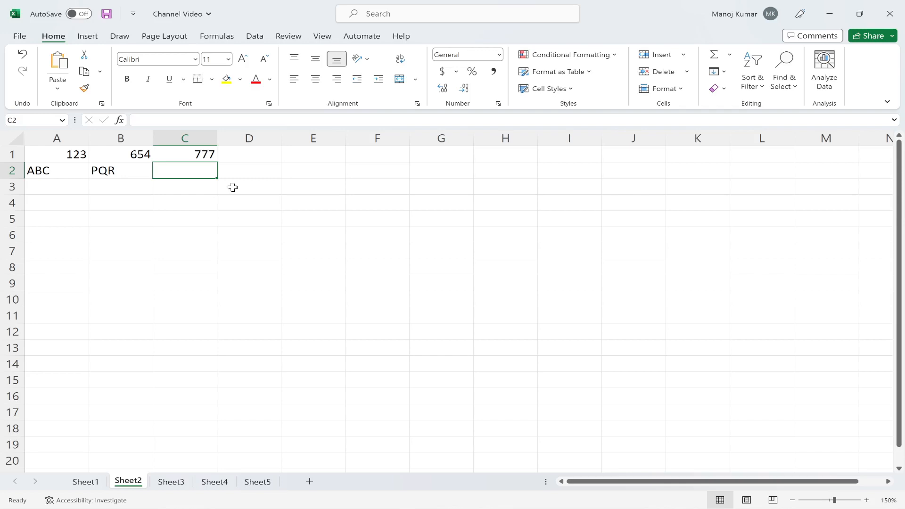
pyautogui.write('=')
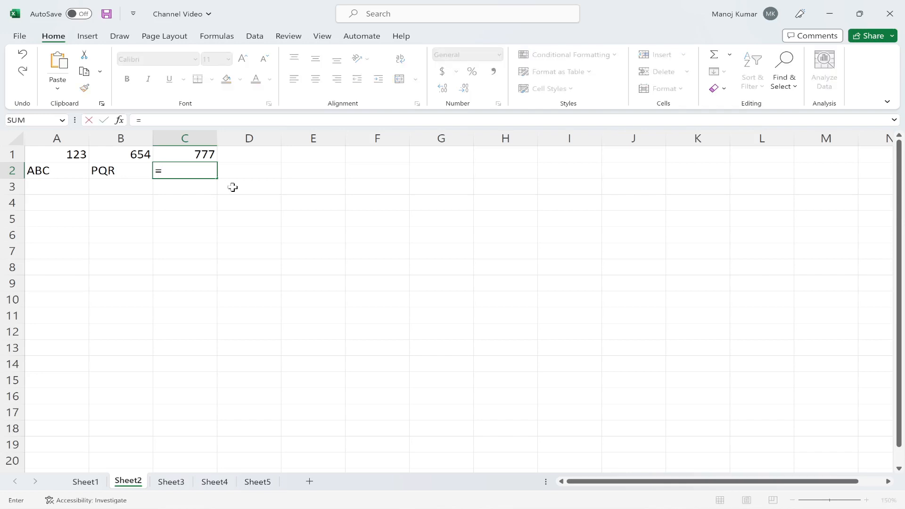
pyautogui.click(50, 173)
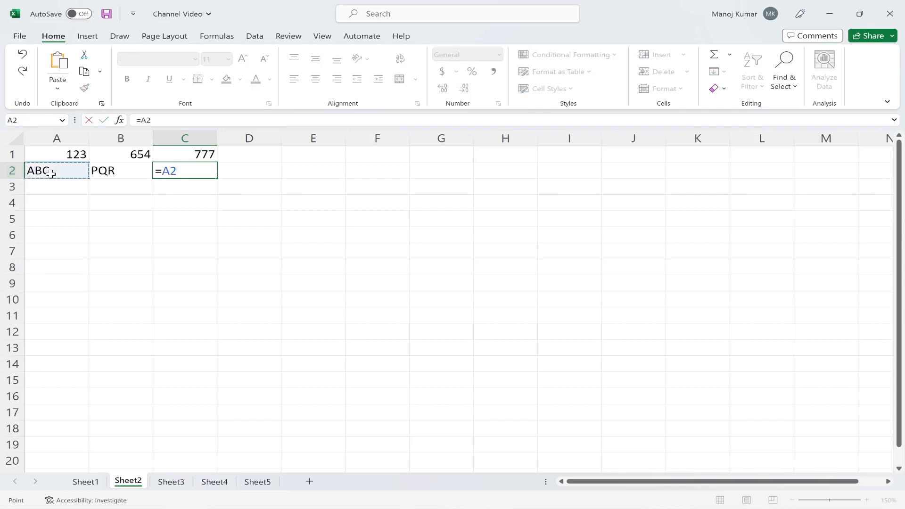
pyautogui.write('+')
pyautogui.click(125, 171)
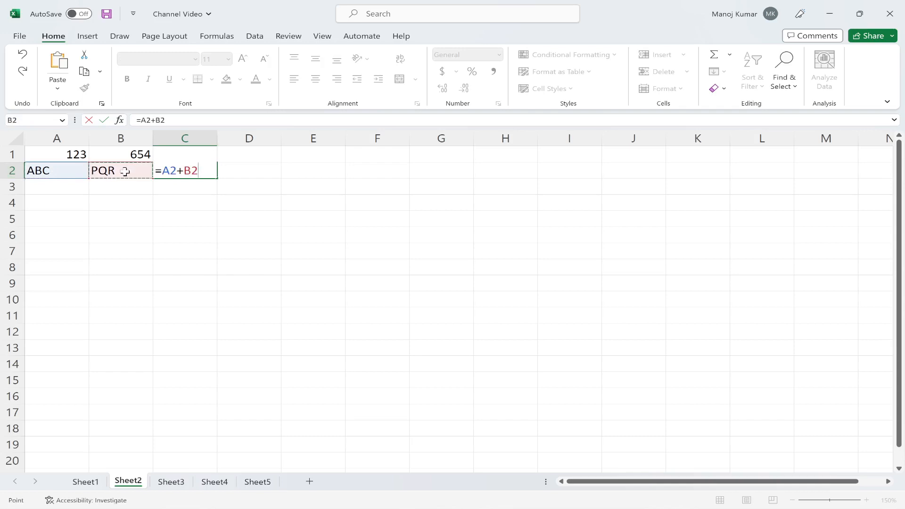
pyautogui.press('Return')
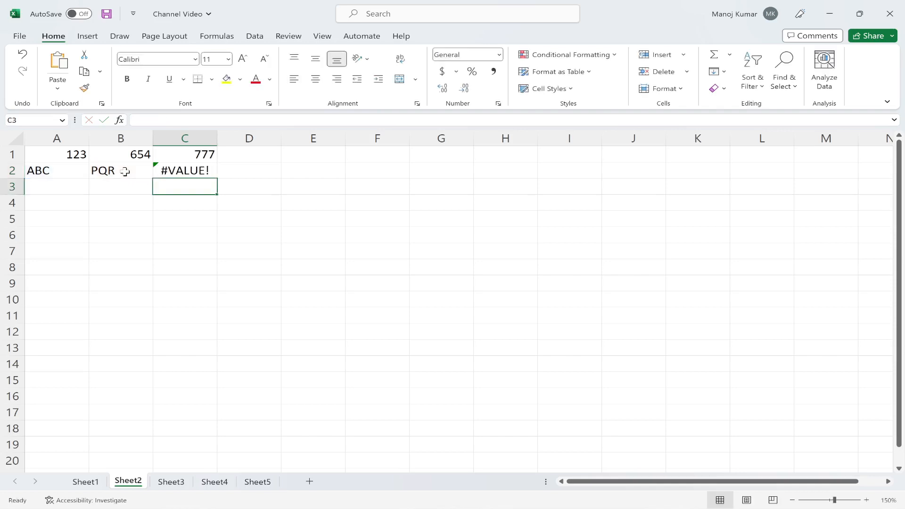
# Replace the plus operator in C2's formula with an ampersand so it reads =A2&B2.
pyautogui.click(203, 175)
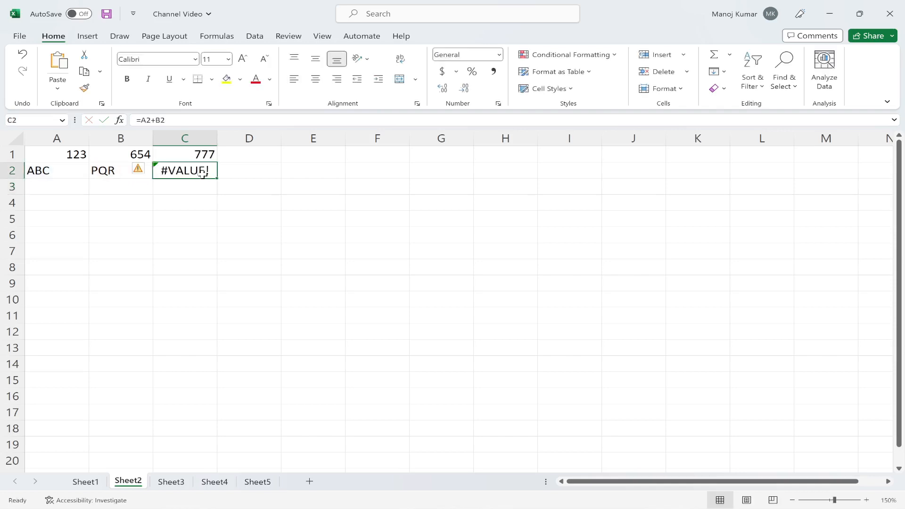
pyautogui.doubleClick(202, 175)
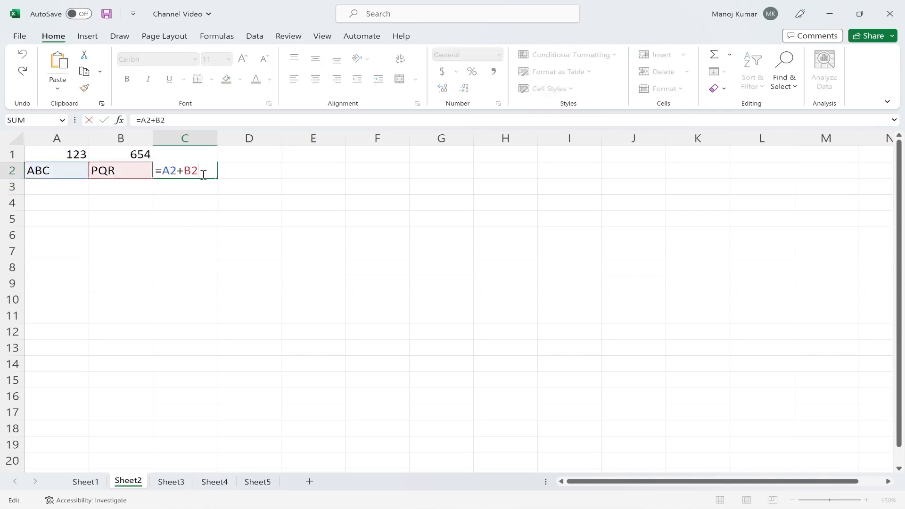
pyautogui.click(184, 172)
pyautogui.press('BackSpace')
pyautogui.write('&')
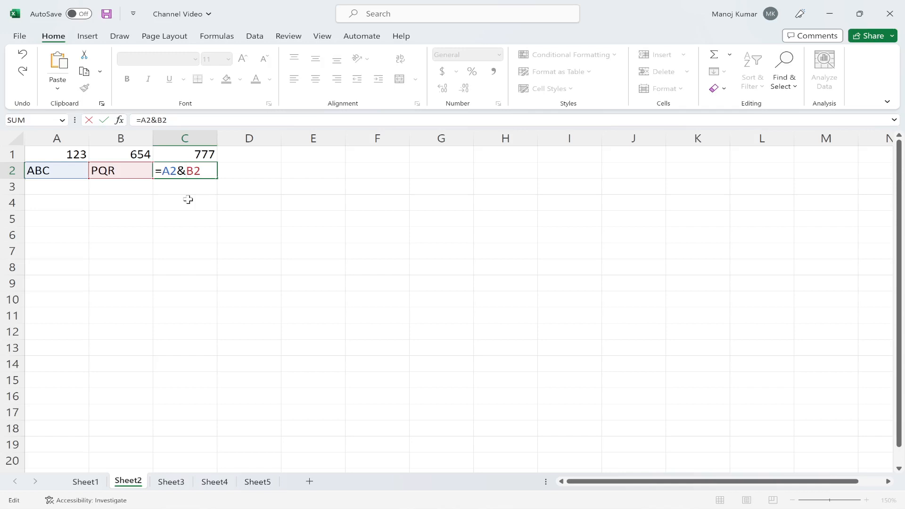
pyautogui.press('Return')
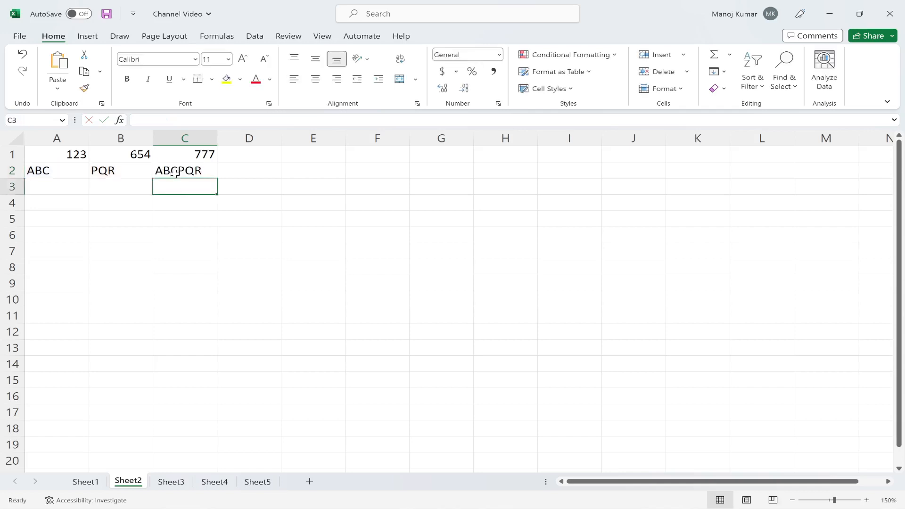
# Replace the ampersand in C2's formula with a plus operator so it reads =A2+B2.
pyautogui.click(185, 173)
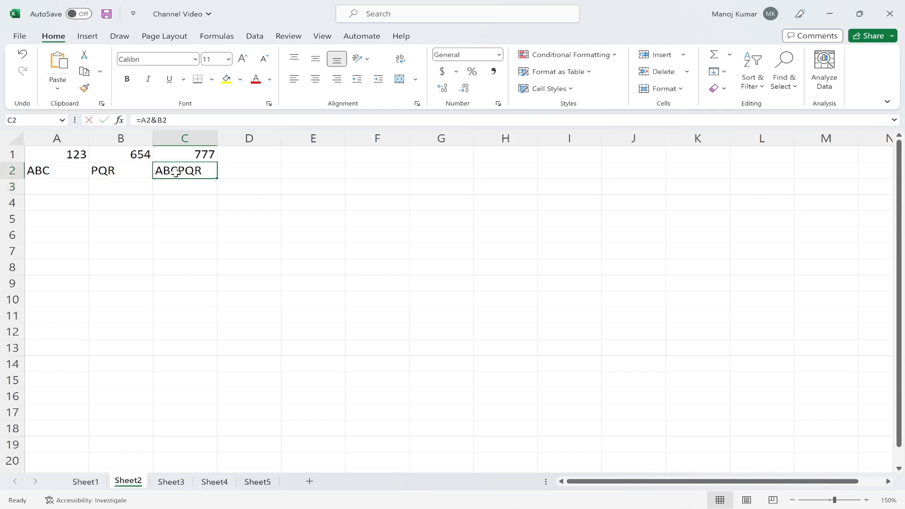
pyautogui.doubleClick(176, 173)
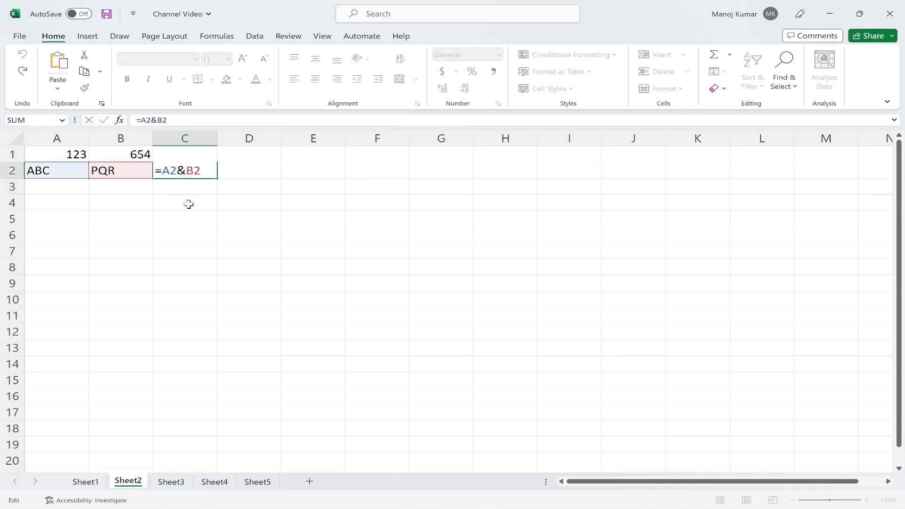
pyautogui.press('BackSpace')
pyautogui.write('+')
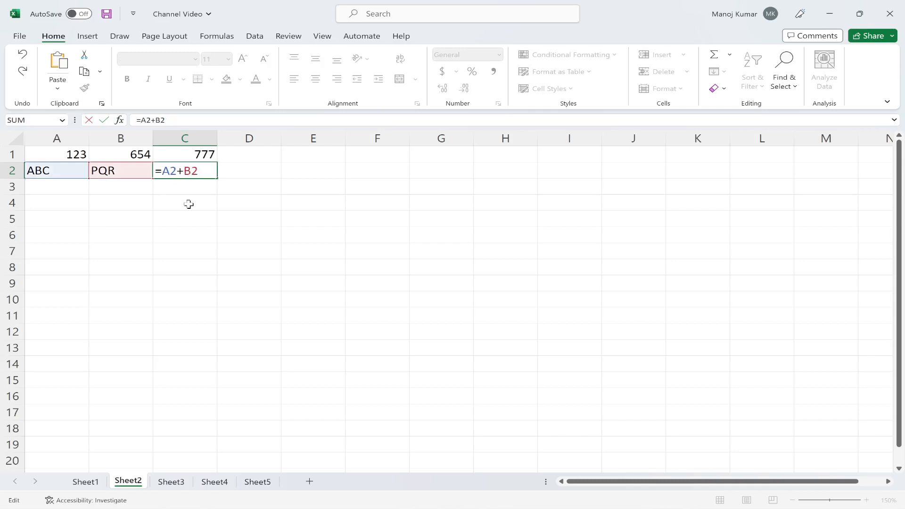
pyautogui.press('Return')
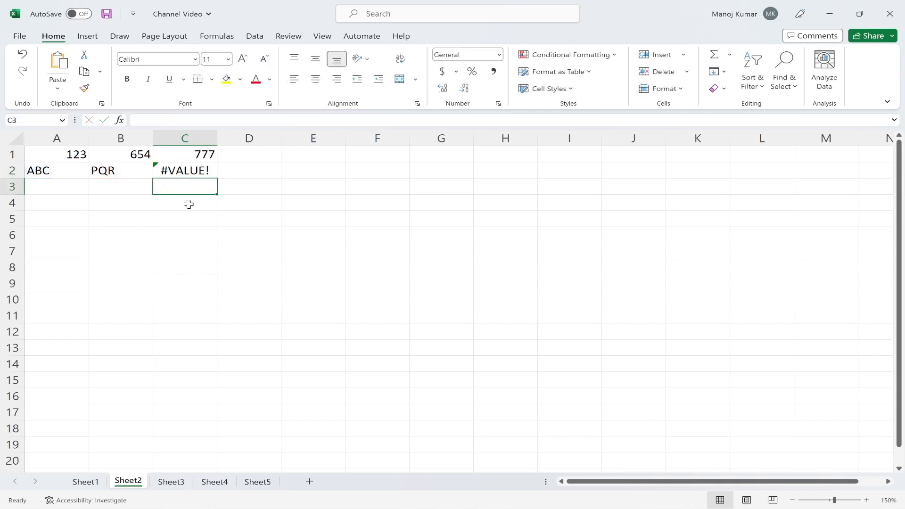
pyautogui.click(178, 172)
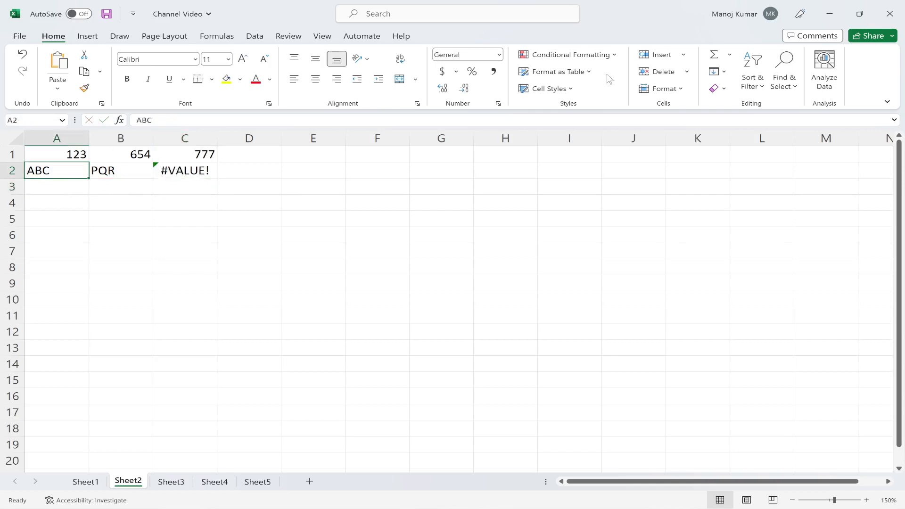
# Enter the date 2/4/2023 in cell A3.
pyautogui.click(62, 189)
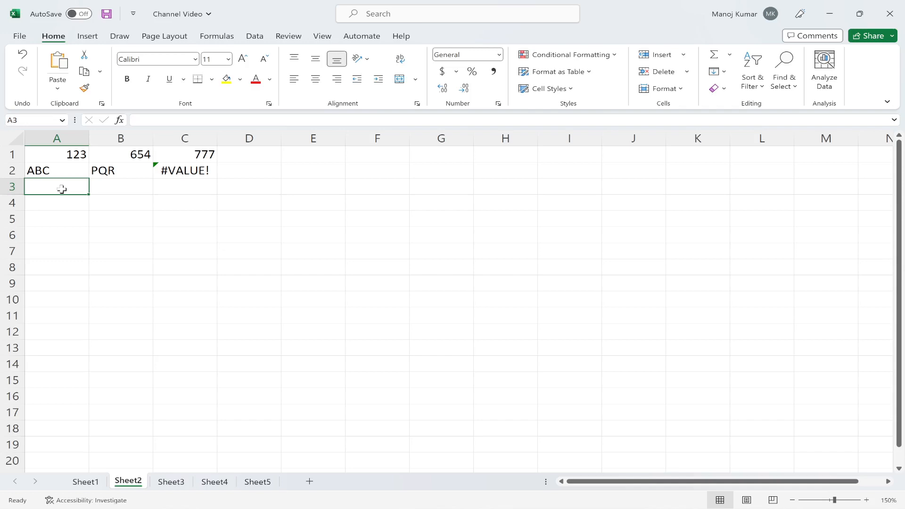
pyautogui.write('2')
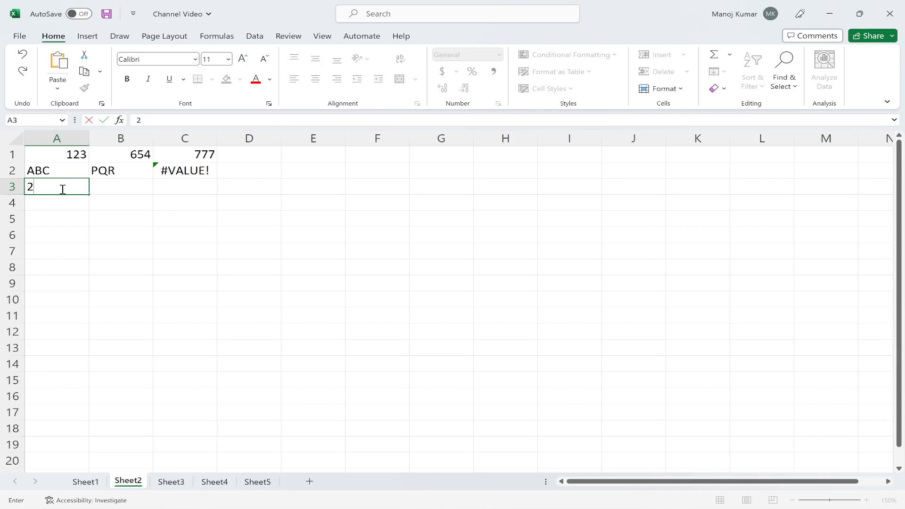
pyautogui.write('/4/2023')
pyautogui.press('Return')
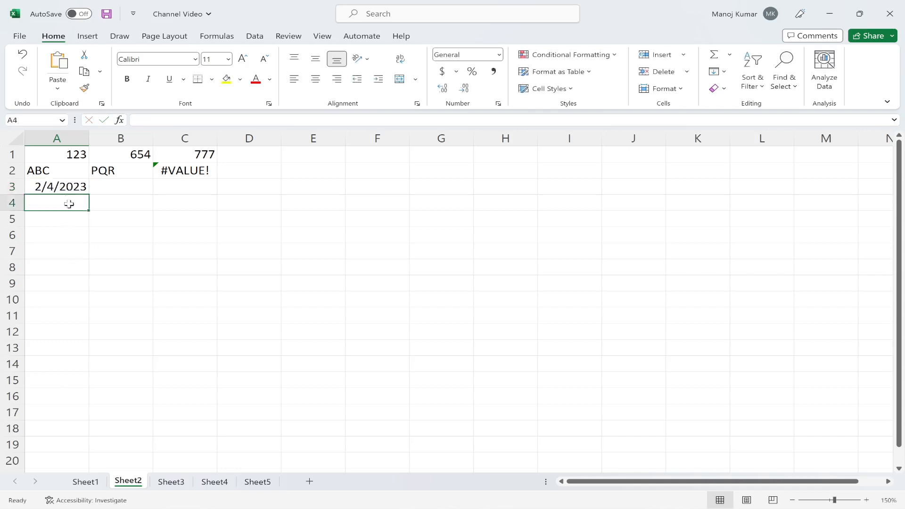
pyautogui.click(58, 190)
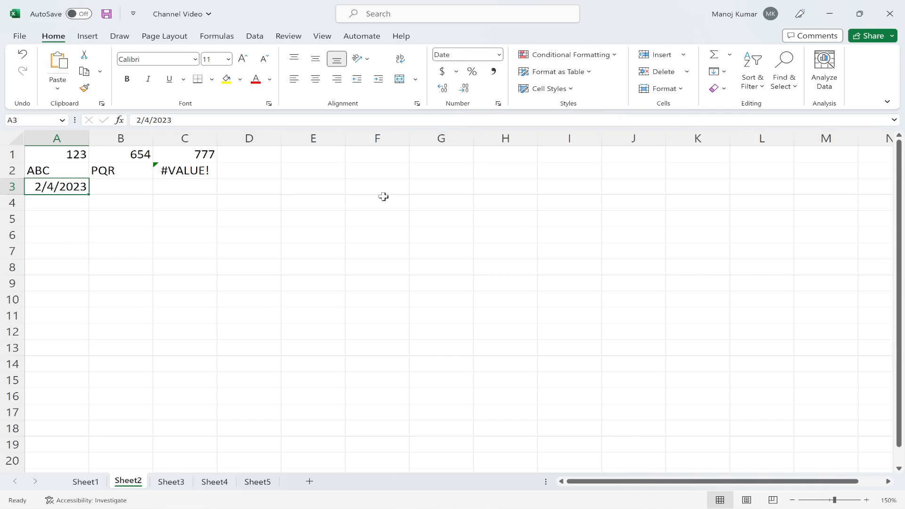
# Add 100 days to the date in A3 with the formula =A3+100 in cell B3.
pyautogui.click(114, 190)
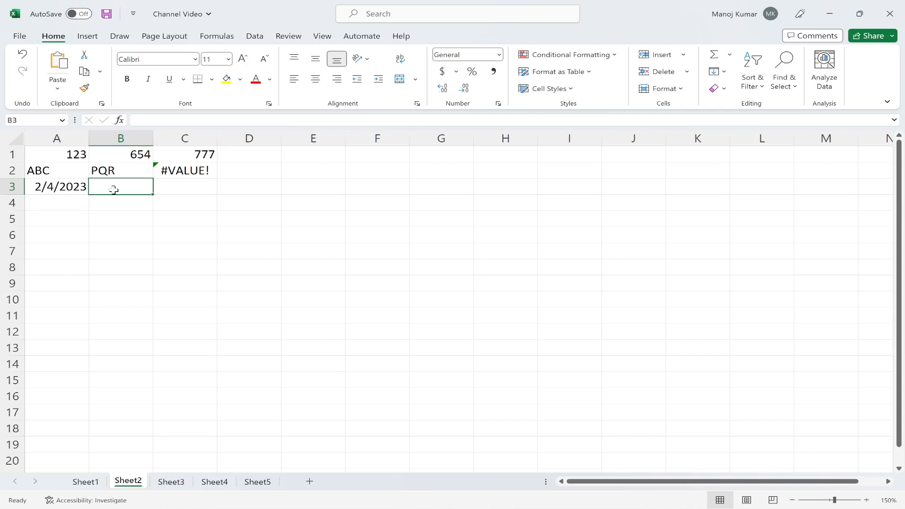
pyautogui.write('=')
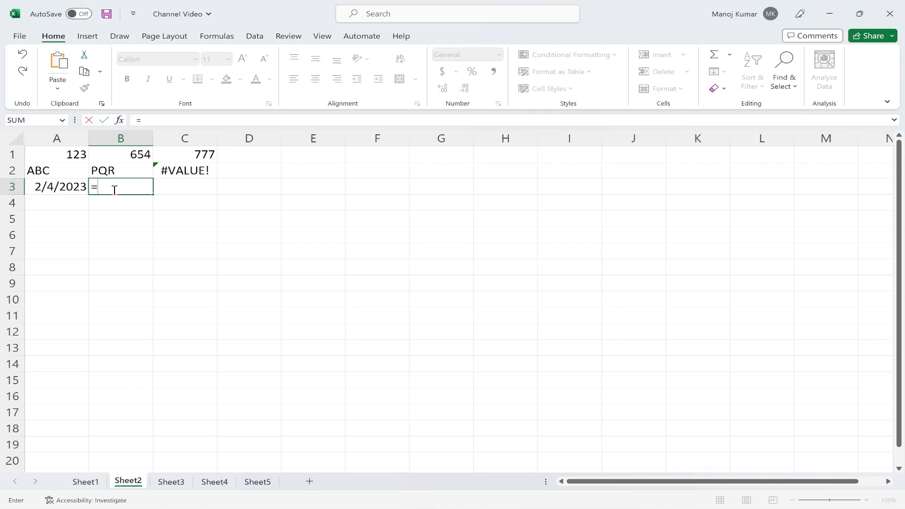
pyautogui.click(54, 190)
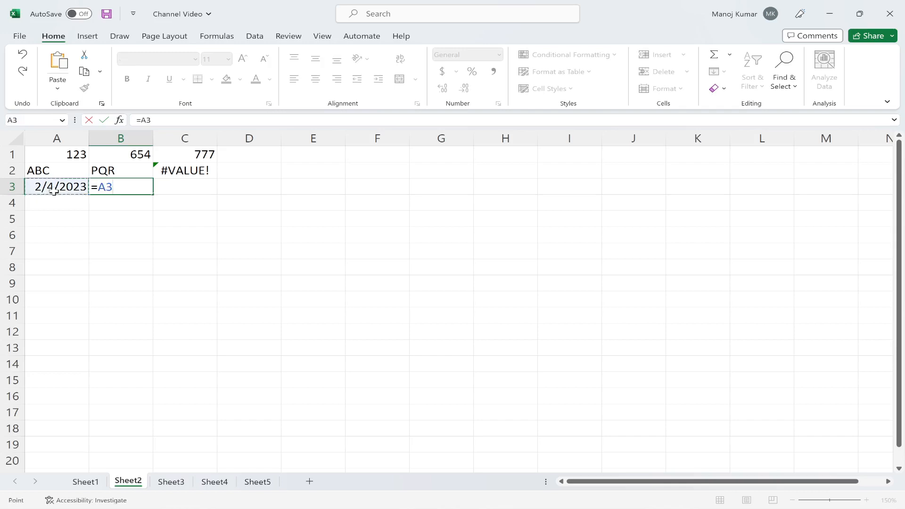
pyautogui.write('+')
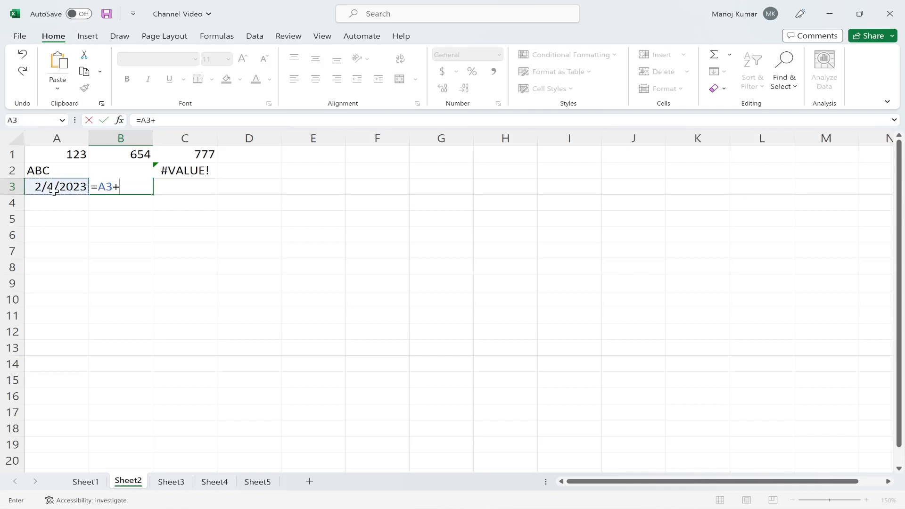
pyautogui.write('100')
pyautogui.press('Return')
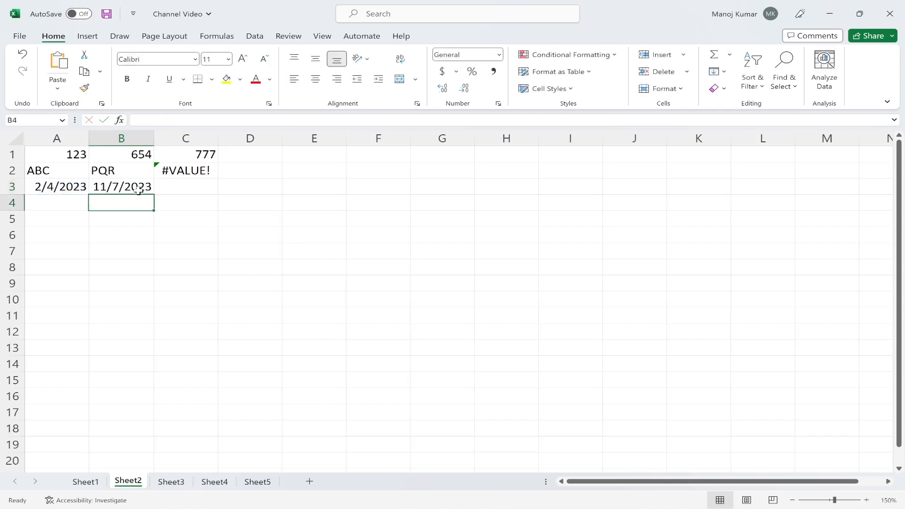
pyautogui.click(138, 190)
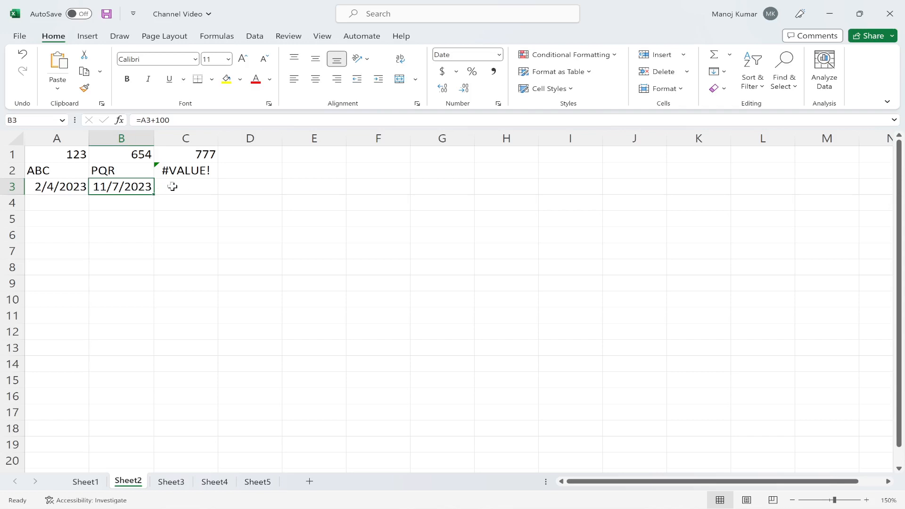
pyautogui.click(192, 186)
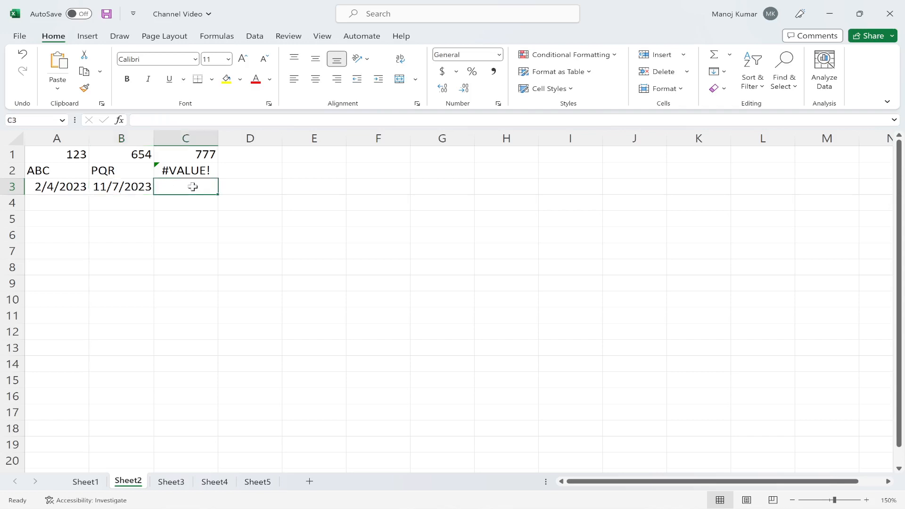
# Insert the current date in cell A5 with the formula =TODAY() and recheck how the function is written.
pyautogui.click(66, 219)
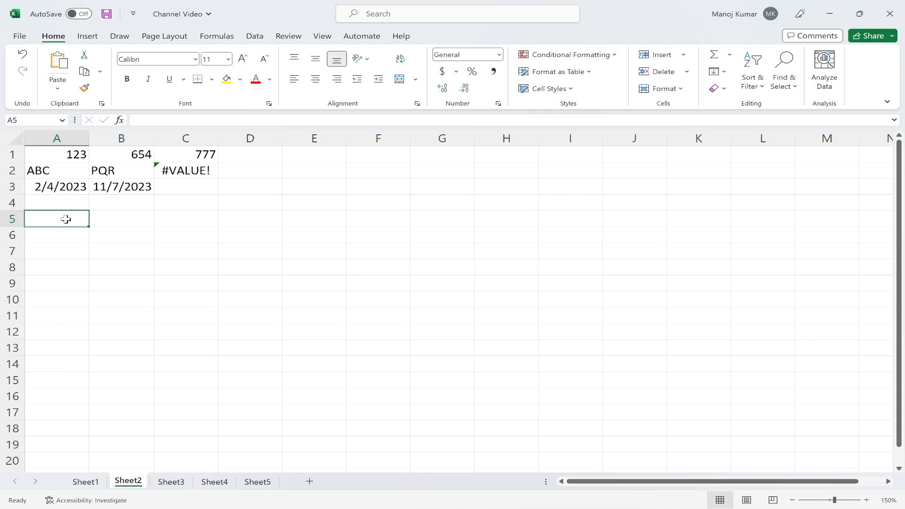
pyautogui.write('=')
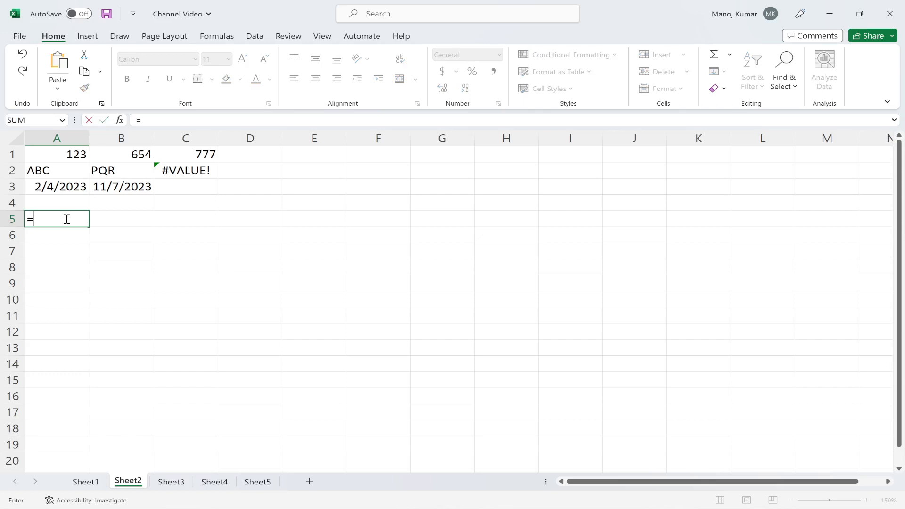
pyautogui.write('TODAY')
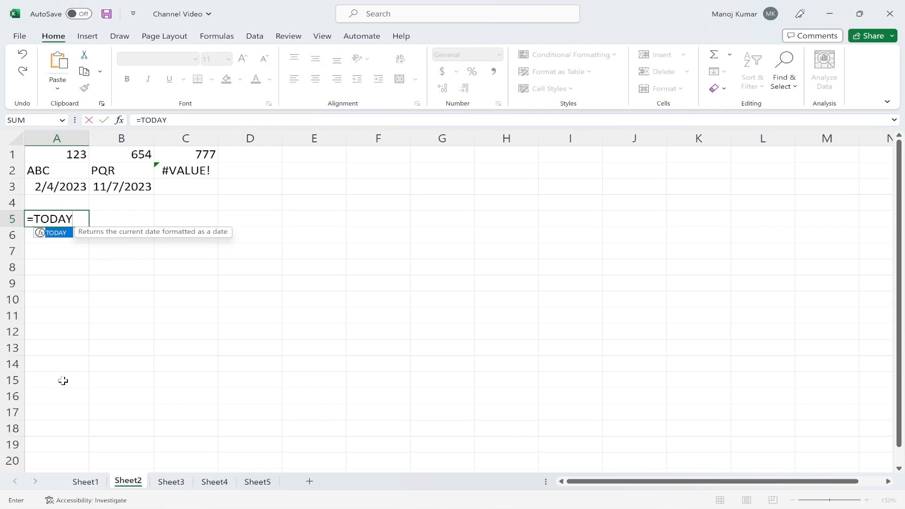
pyautogui.write('(')
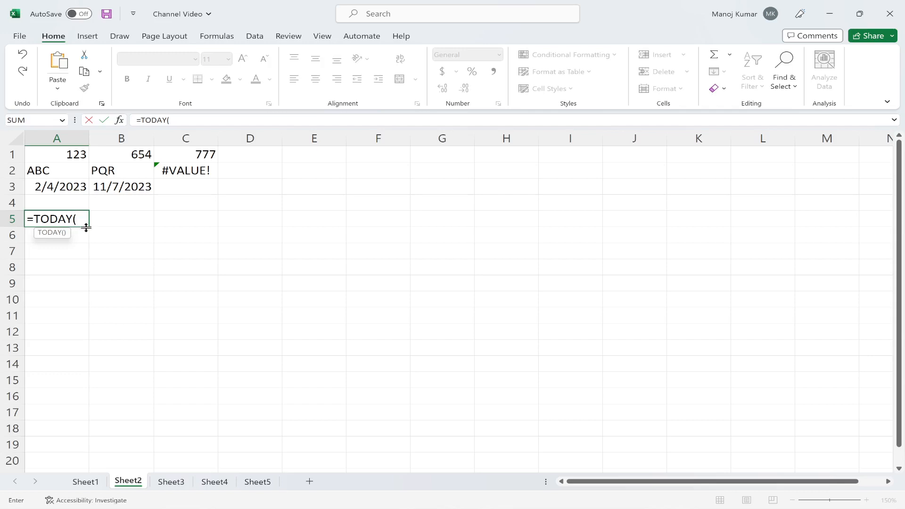
pyautogui.write(')')
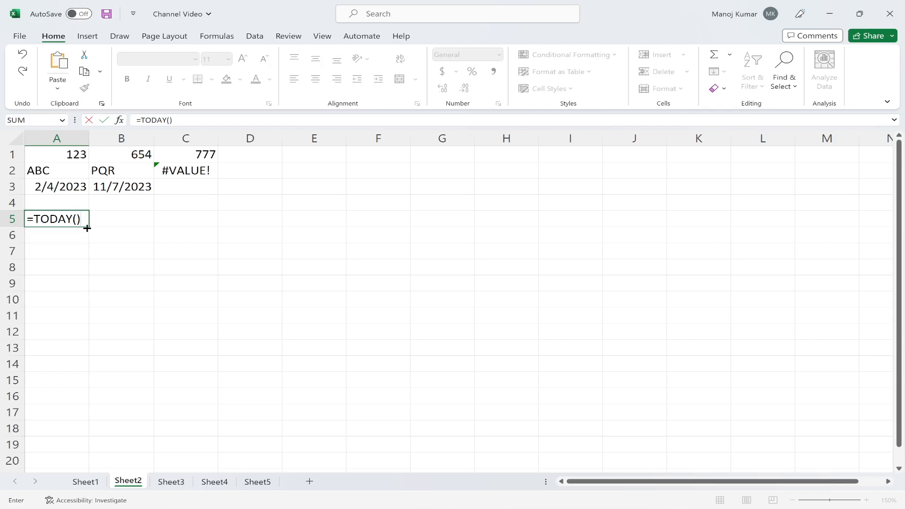
pyautogui.hotkey('ctrl', 'Return')
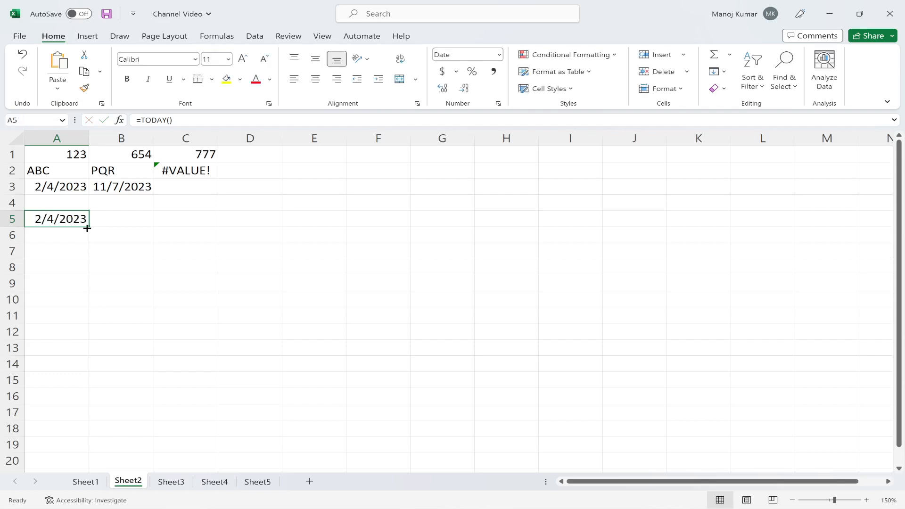
pyautogui.doubleClick(64, 219)
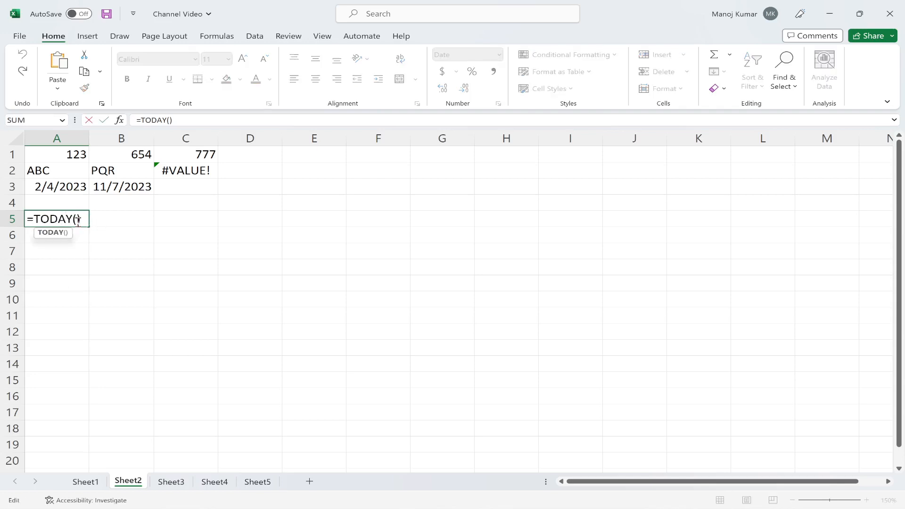
pyautogui.click(86, 220)
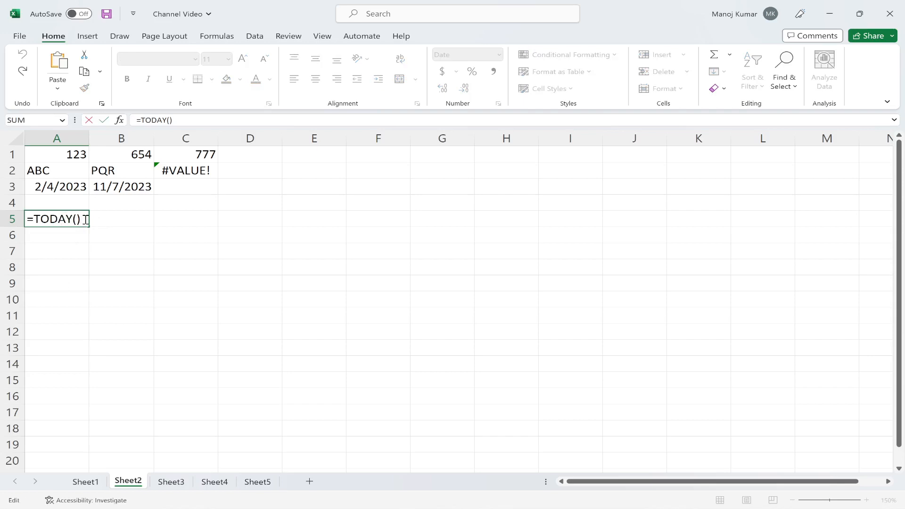
pyautogui.press('Return')
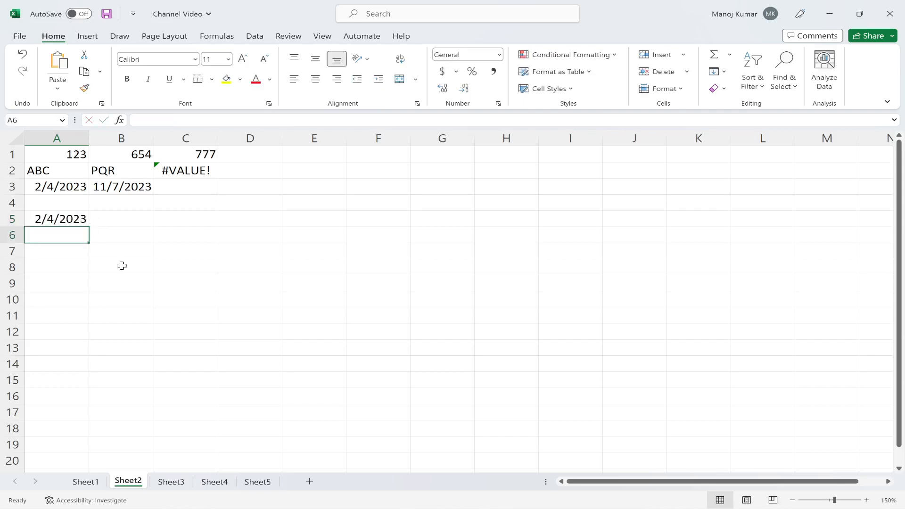
# Enter the date 12-10-1995 in cell B5, beside the current date.
pyautogui.click(123, 218)
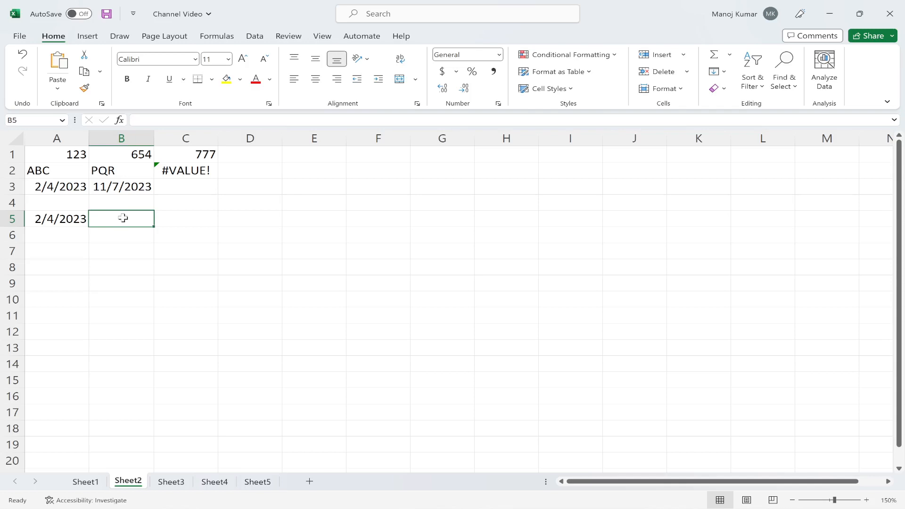
pyautogui.write('12-10')
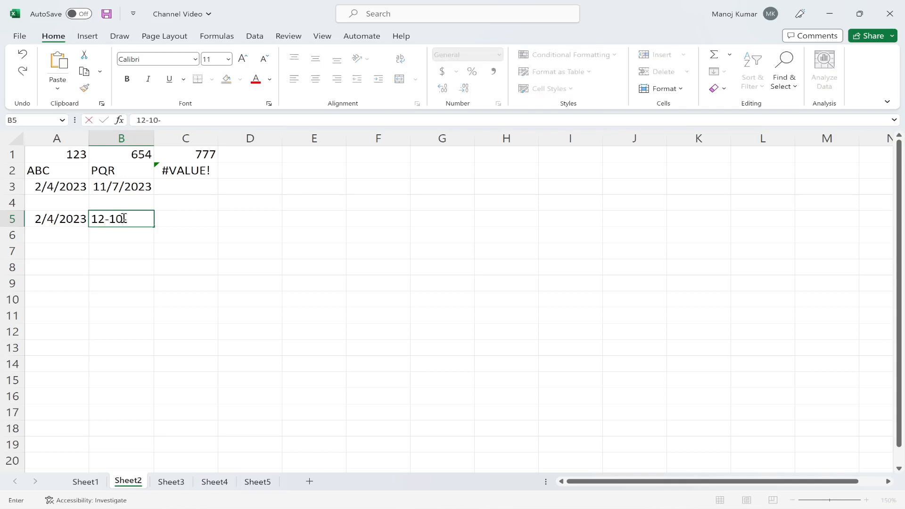
pyautogui.write('-1995')
pyautogui.press('Return')
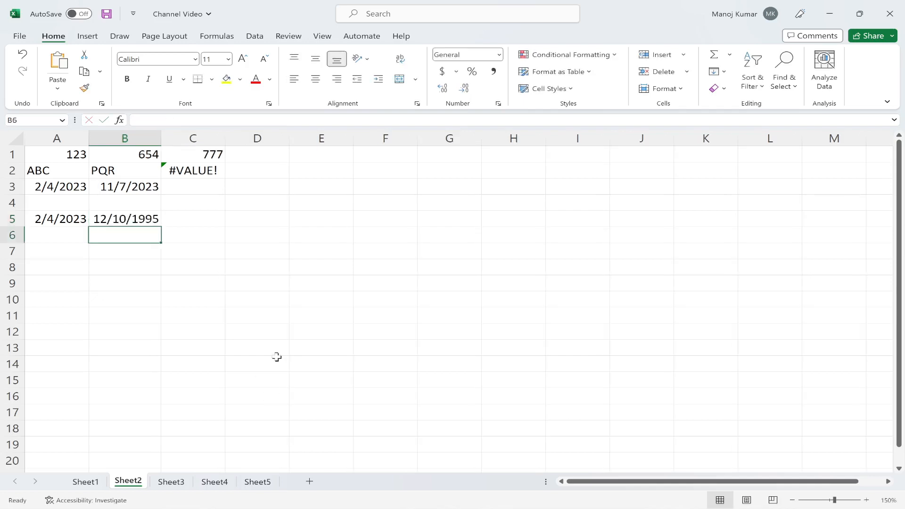
# Calculate the days between the two dates in row 5 with =A5-B5 in C5, and review the cells involved.
pyautogui.click(210, 219)
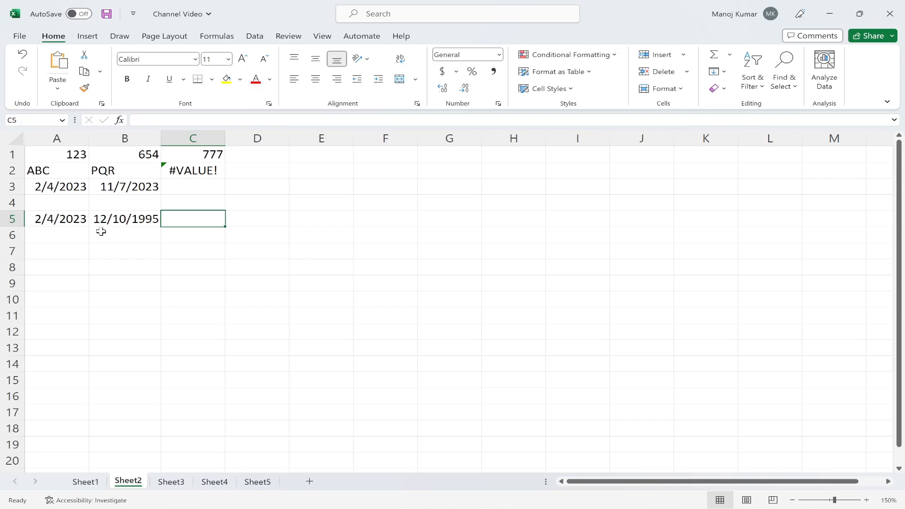
pyautogui.write('=')
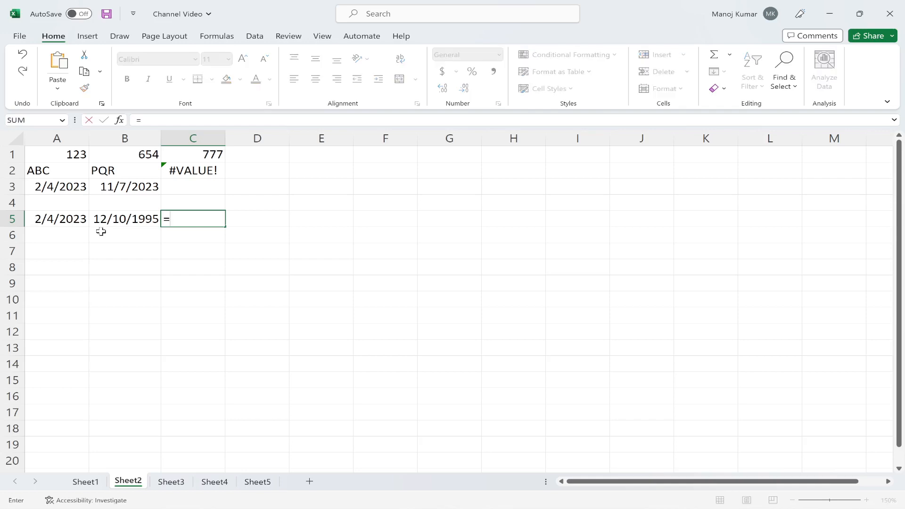
pyautogui.click(56, 218)
pyautogui.write('-')
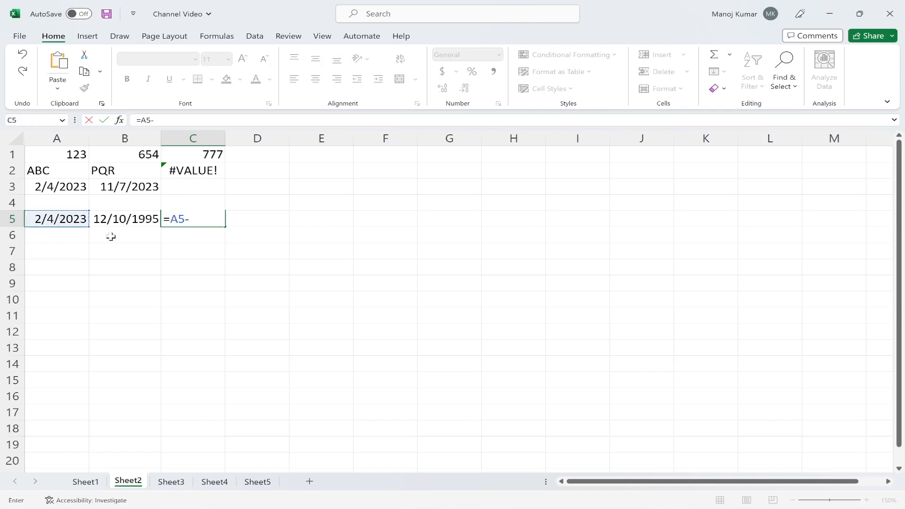
pyautogui.click(131, 220)
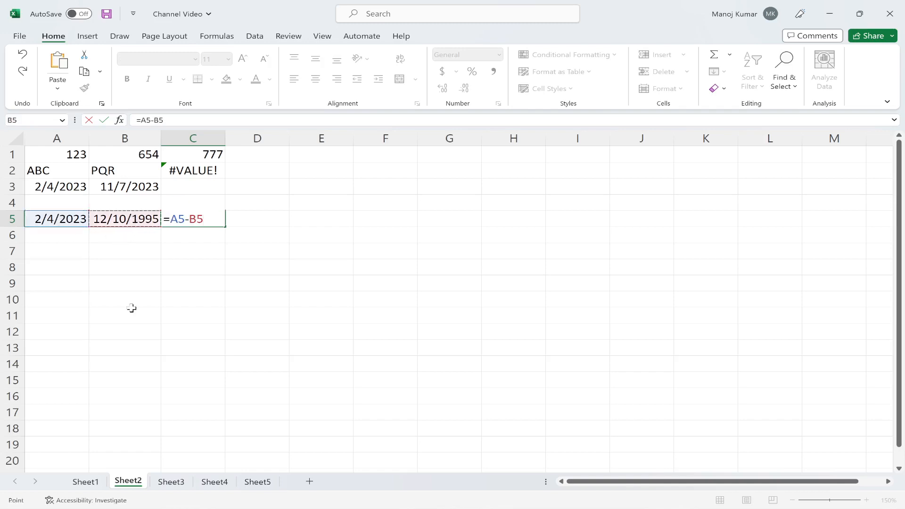
pyautogui.press('Return')
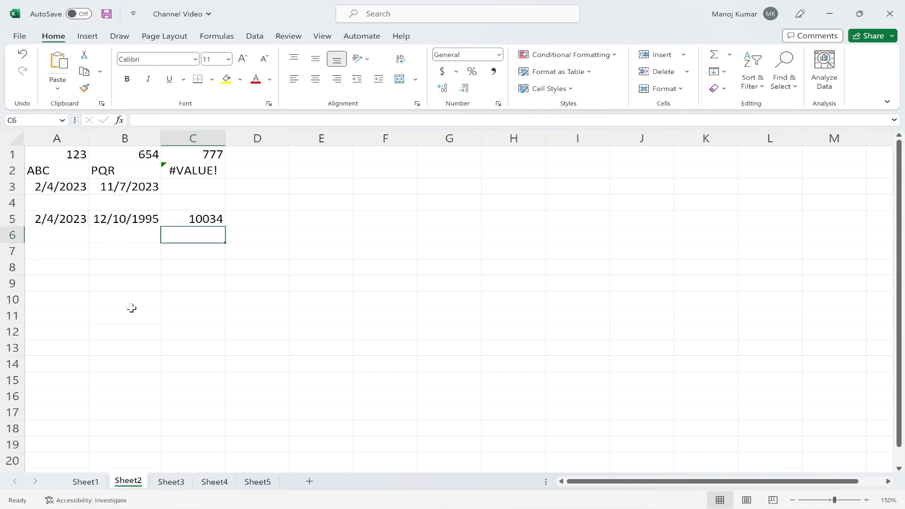
pyautogui.click(201, 220)
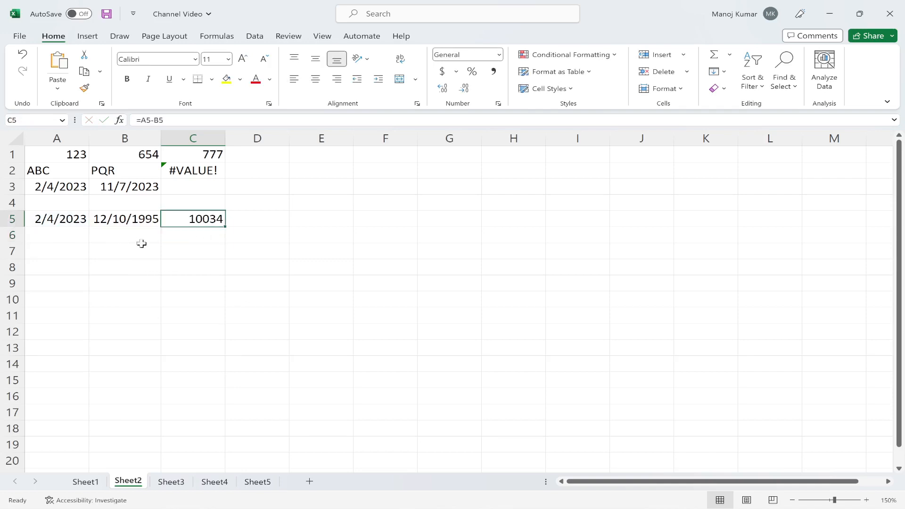
pyautogui.click(113, 223)
pyautogui.click(49, 219)
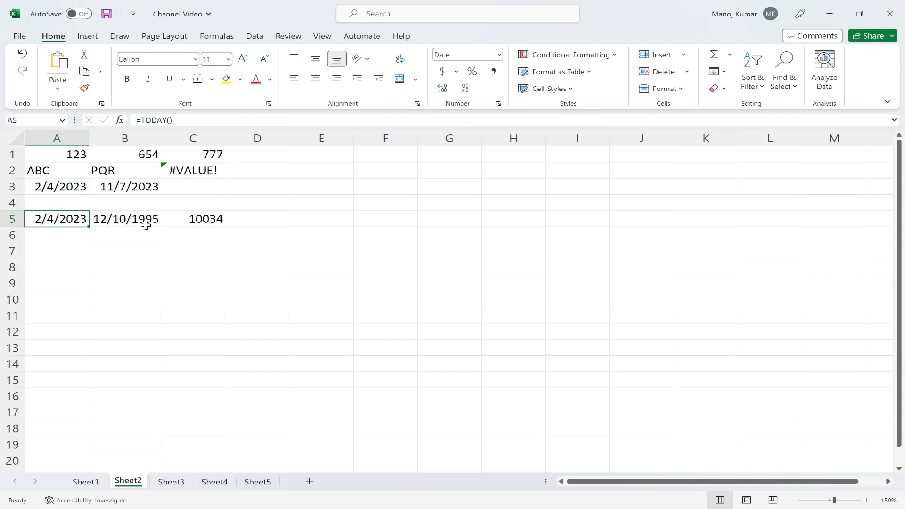
# Re-enter the date in B5 using hyphens as separators, 12-10-1995.
pyautogui.click(130, 219)
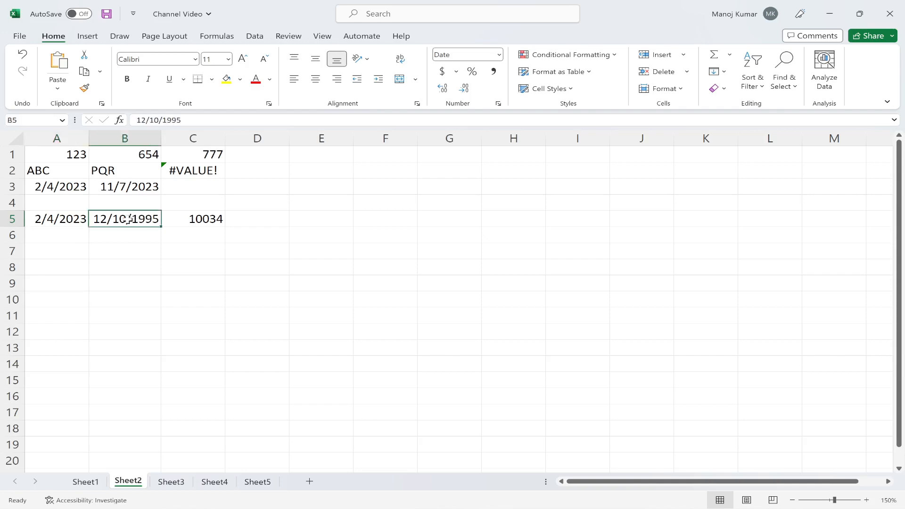
pyautogui.doubleClick(130, 219)
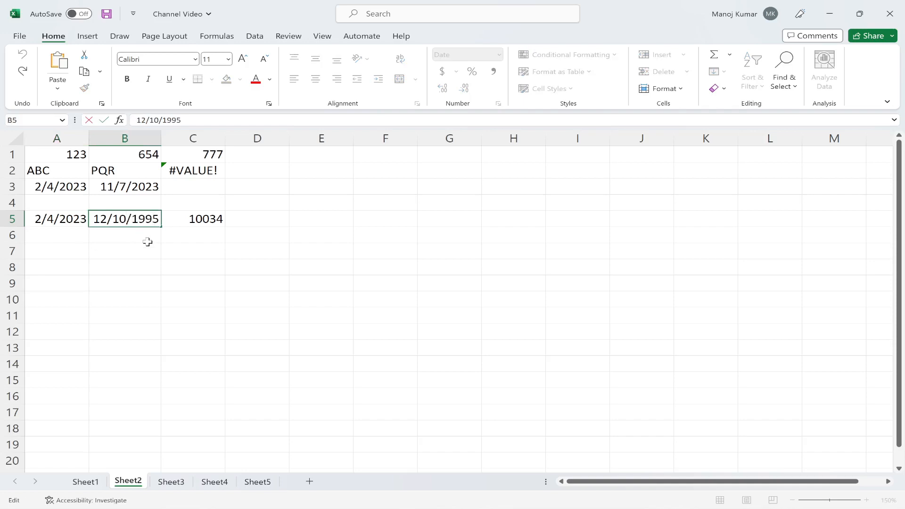
pyautogui.press('Delete')
pyautogui.write('-')
pyautogui.press('Left')
pyautogui.press('Left')
pyautogui.press('Left')
pyautogui.press('BackSpace')
pyautogui.write('-')
pyautogui.press('Return')
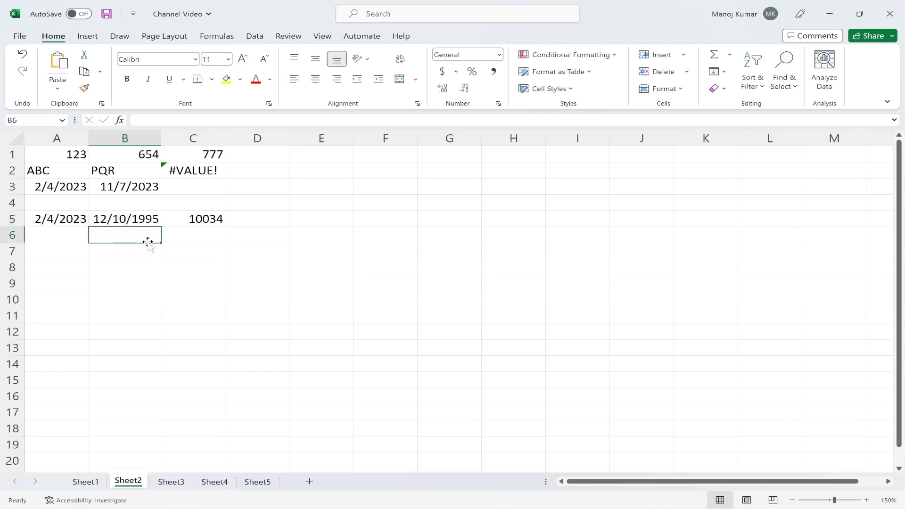
# Rewrite the date in B5 with dots as separators, 12.10.1995, to test the subtraction in C5.
pyautogui.doubleClick(125, 219)
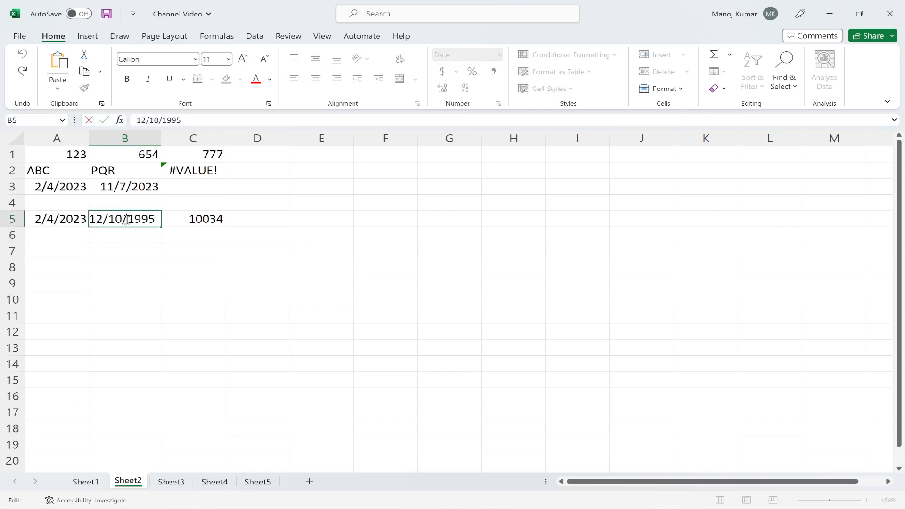
pyautogui.press('BackSpace')
pyautogui.write('.')
pyautogui.press('BackSpace')
pyautogui.write('.10.')
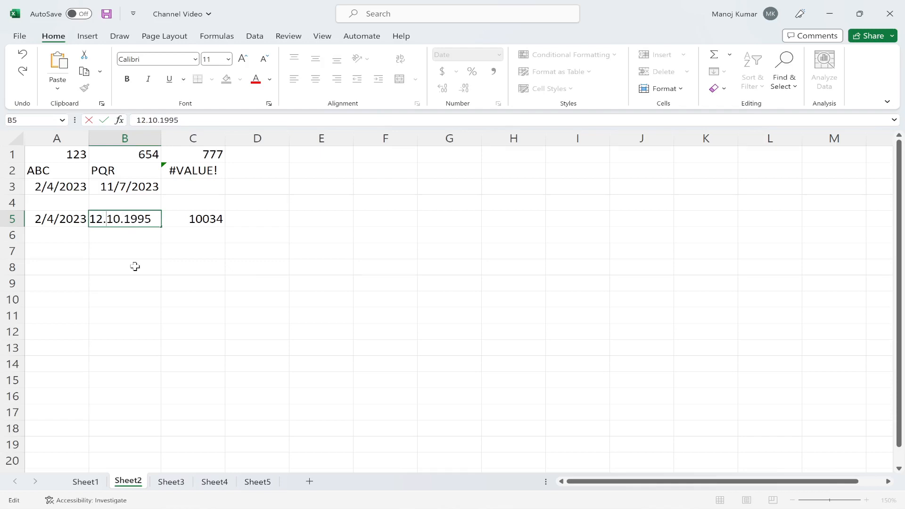
pyautogui.press('Return')
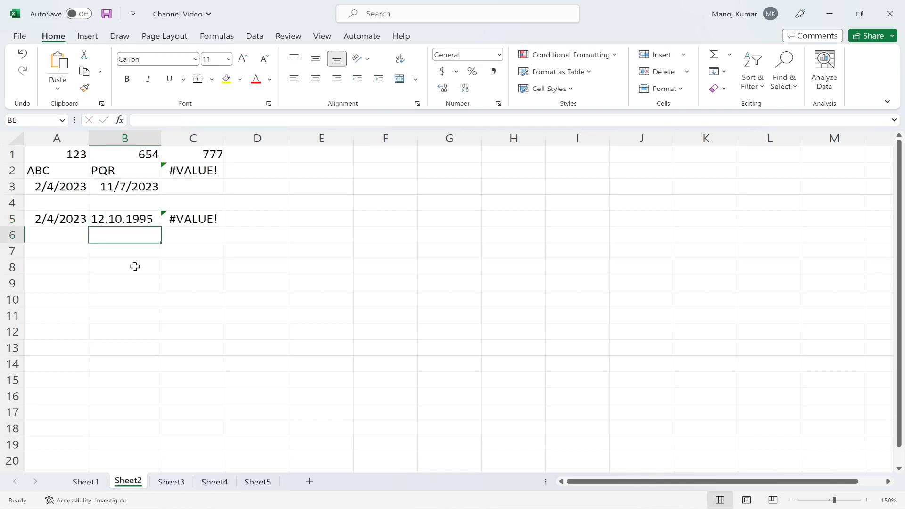
# Try the General and Short Date number formats on the dotted date in B5.
pyautogui.click(129, 217)
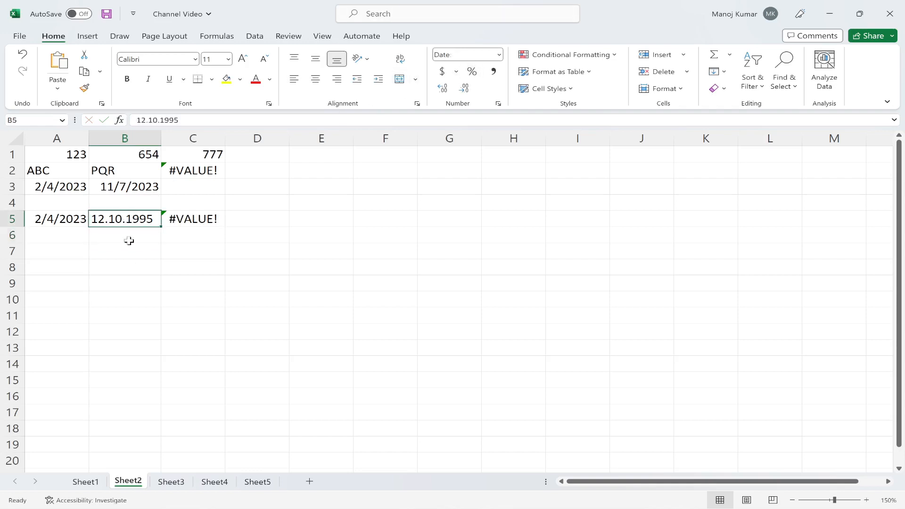
pyautogui.click(498, 55)
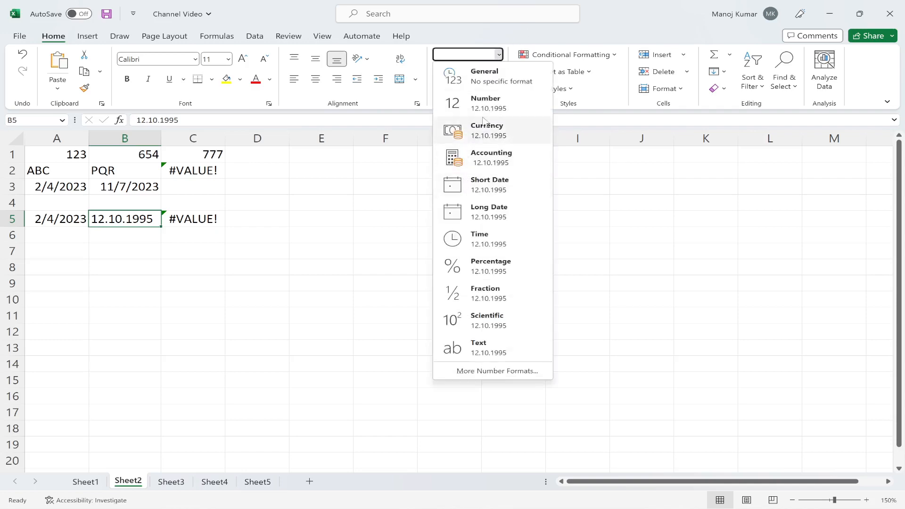
pyautogui.click(488, 80)
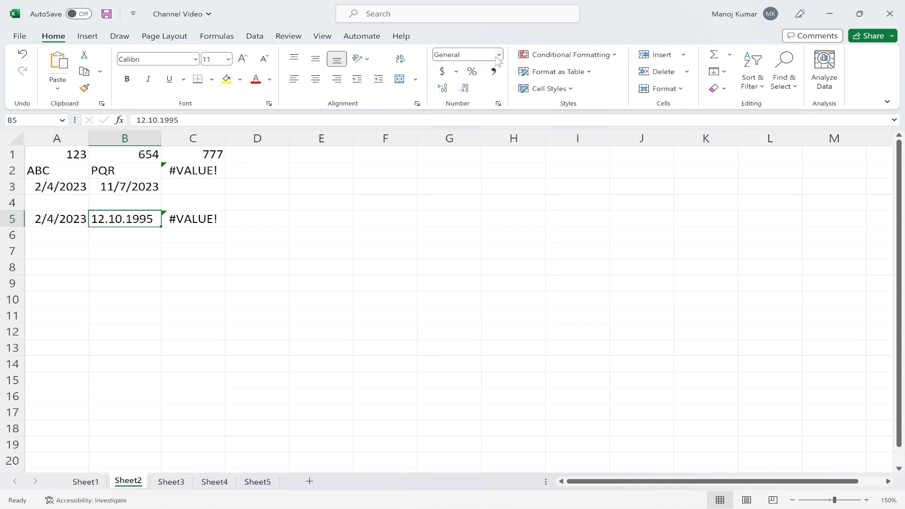
pyautogui.click(498, 55)
pyautogui.click(468, 188)
pyautogui.press('Return')
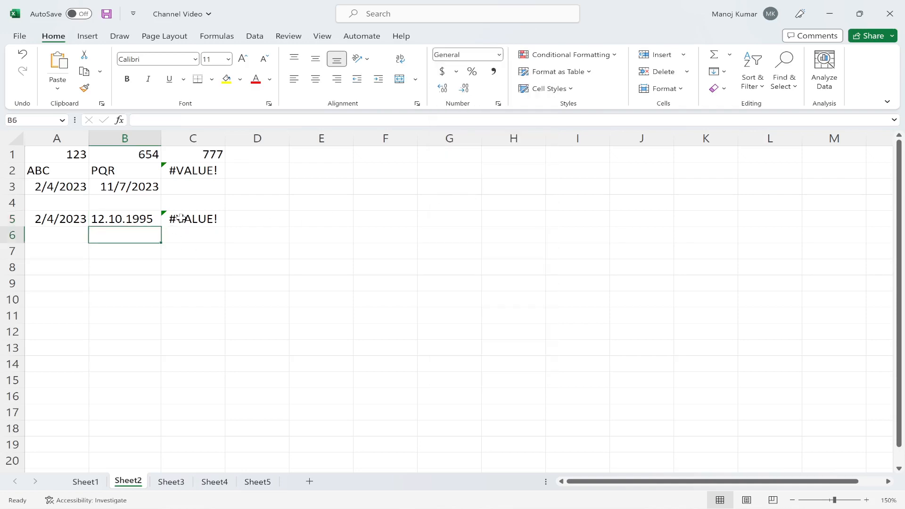
# Replace the dots in the B5 date with hyphens so that it reads 12-10-1995.
pyautogui.click(128, 220)
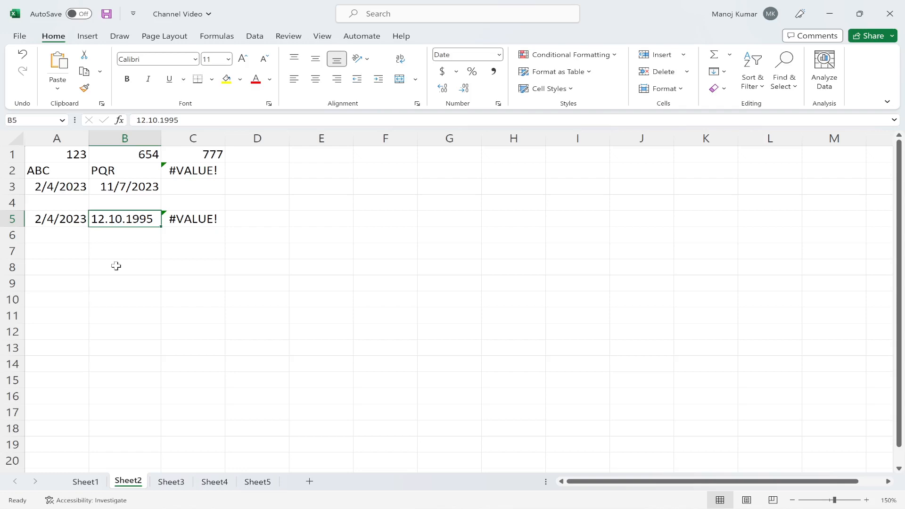
pyautogui.doubleClick(125, 220)
pyautogui.press('BackSpace')
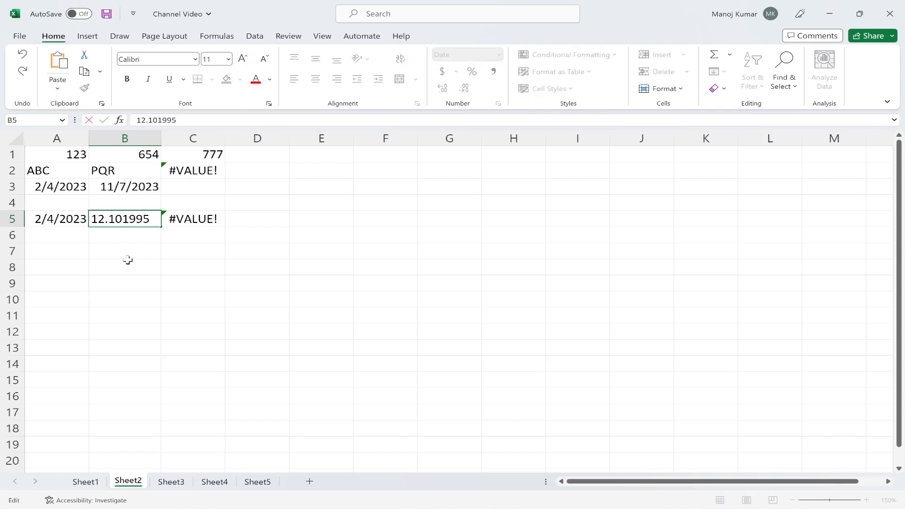
pyautogui.write('/')
pyautogui.press('BackSpace')
pyautogui.write('-')
pyautogui.press('Left')
pyautogui.press('Left')
pyautogui.press('Left')
pyautogui.press('BackSpace')
pyautogui.write('-')
pyautogui.press('Return')
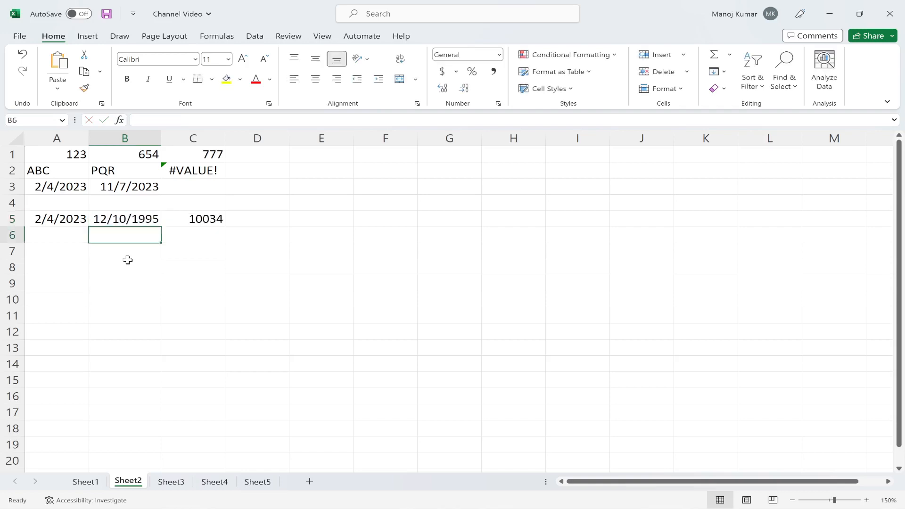
# Review the subtraction in C5 and extend its formula with a division by 365, making it =A5-B5/365.
pyautogui.click(189, 219)
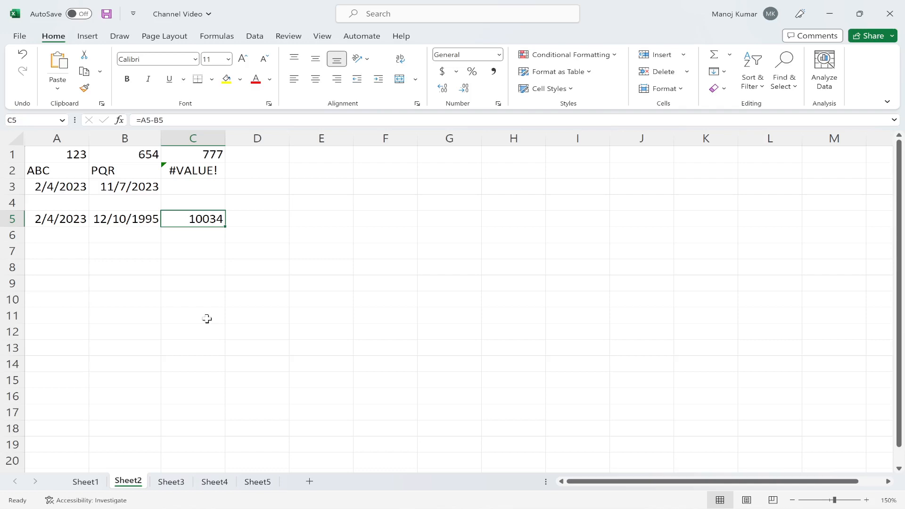
pyautogui.doubleClick(192, 220)
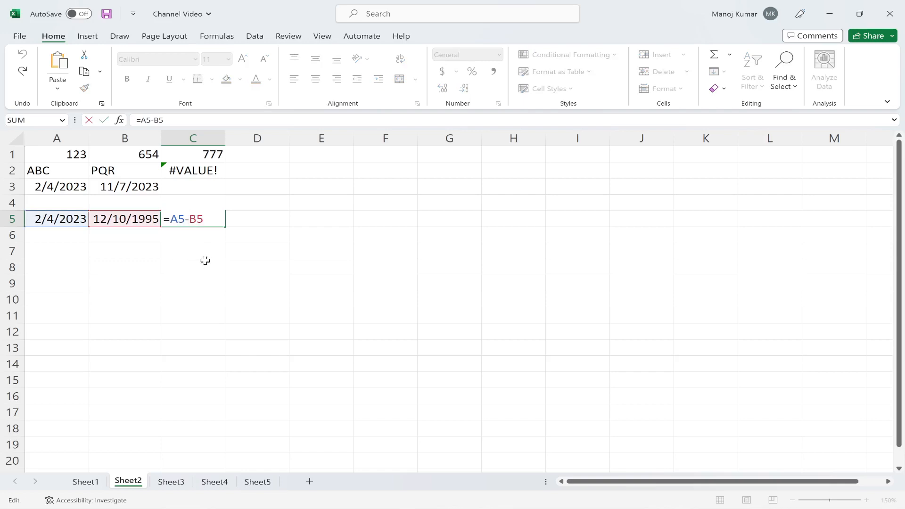
pyautogui.press('Return')
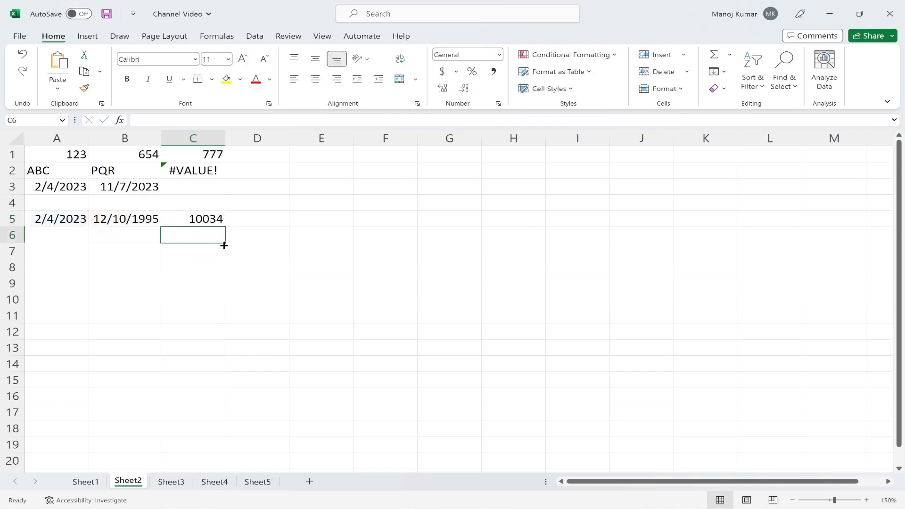
pyautogui.click(192, 218)
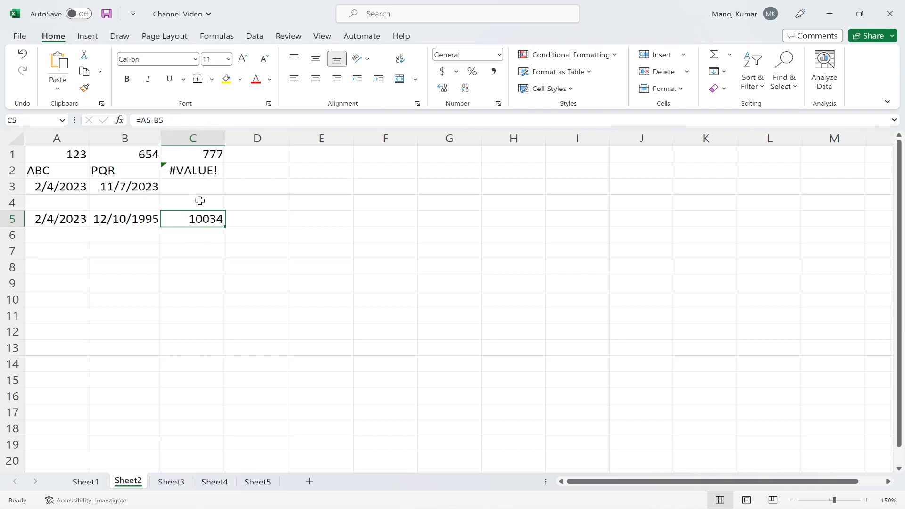
pyautogui.doubleClick(221, 221)
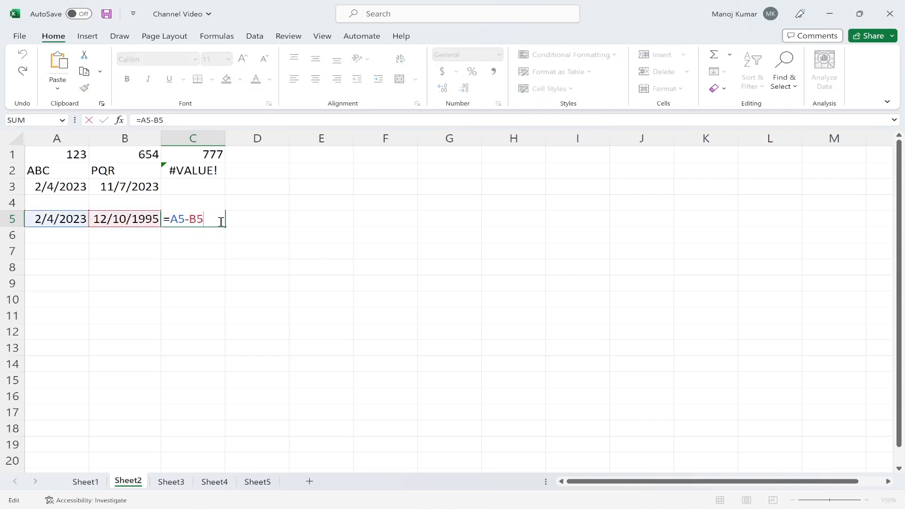
pyautogui.write('/365')
pyautogui.press('Return')
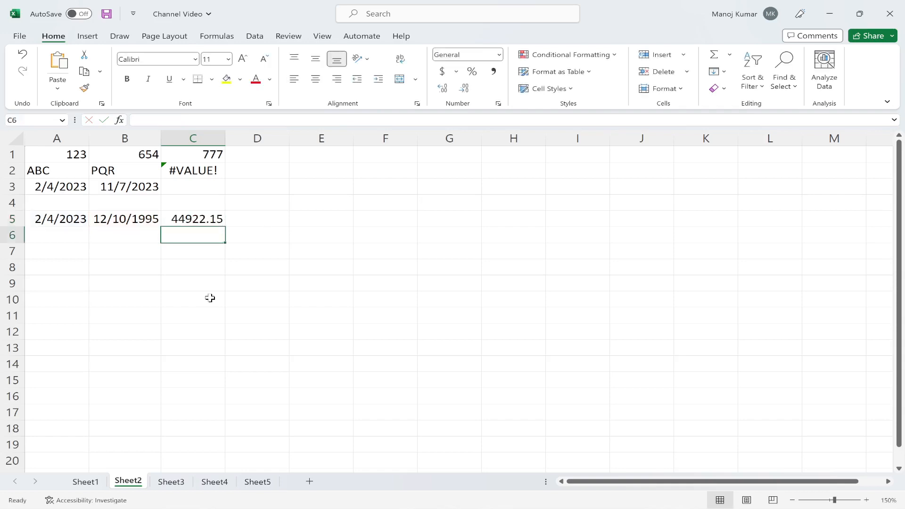
# Enter the text BODMAS in cell G4 as a note on the order of operations.
pyautogui.click(451, 209)
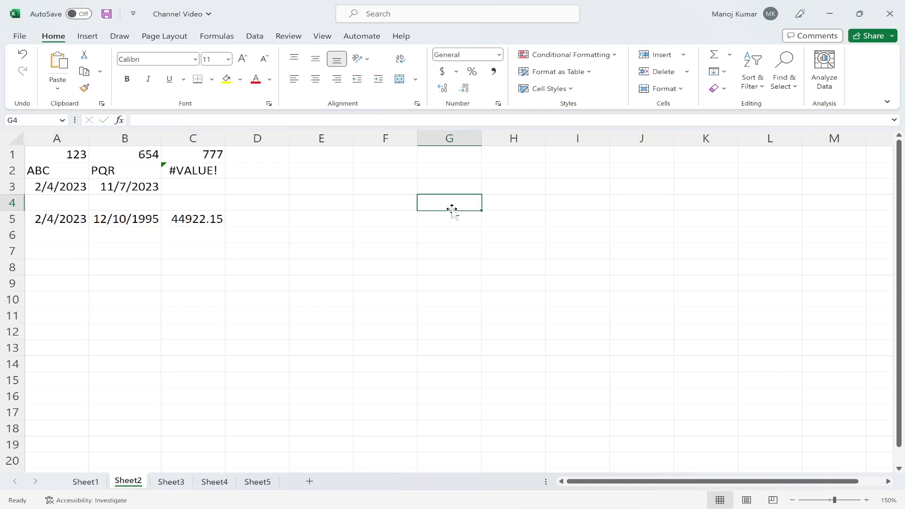
pyautogui.write('BODMA')
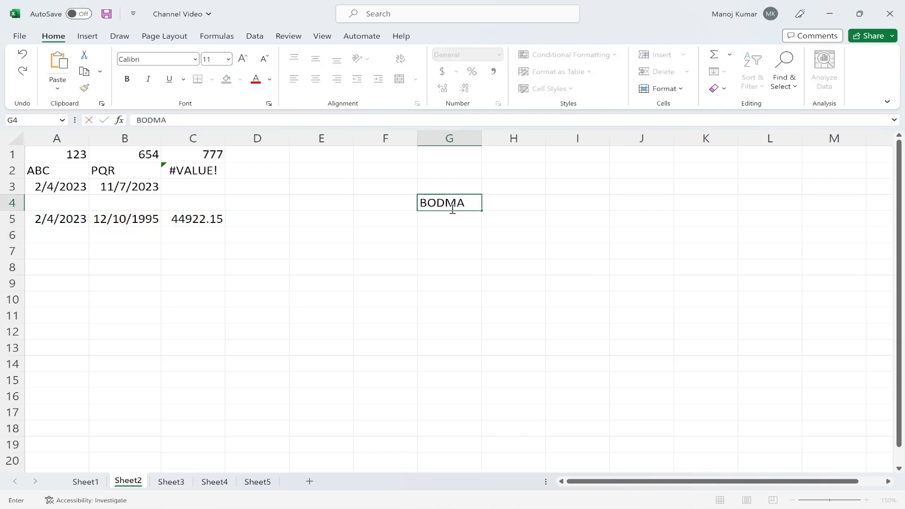
pyautogui.write('S')
pyautogui.press('Return')
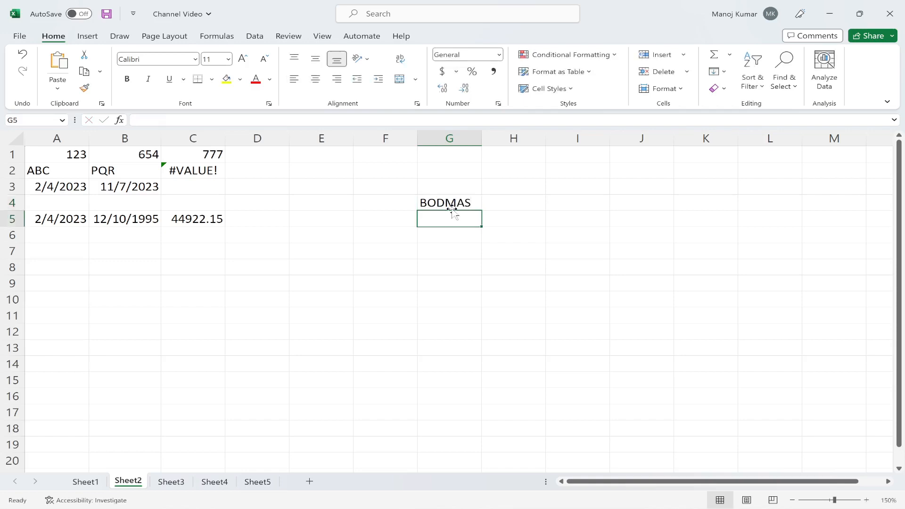
pyautogui.click(426, 203)
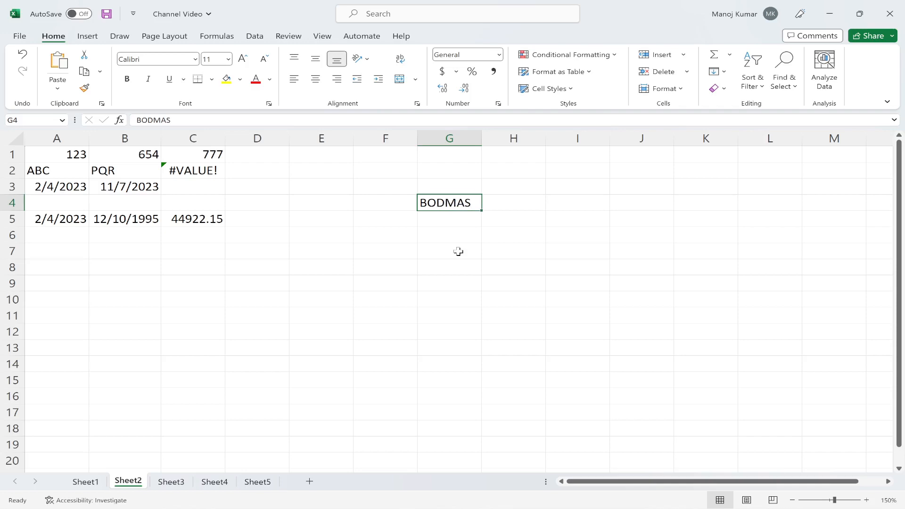
pyautogui.click(443, 224)
# Put the subtraction in C5 in parentheses so the formula reads =(A5-B5)/365.
pyautogui.doubleClick(189, 224)
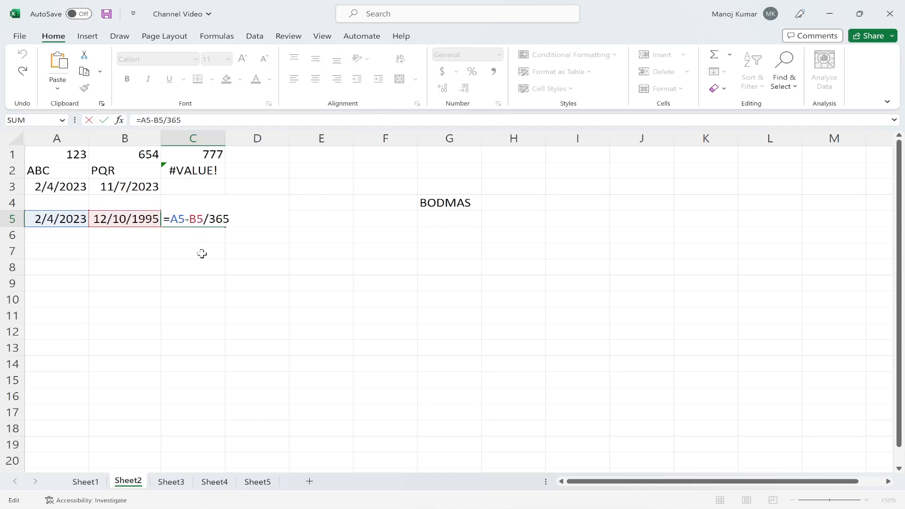
pyautogui.press('Return')
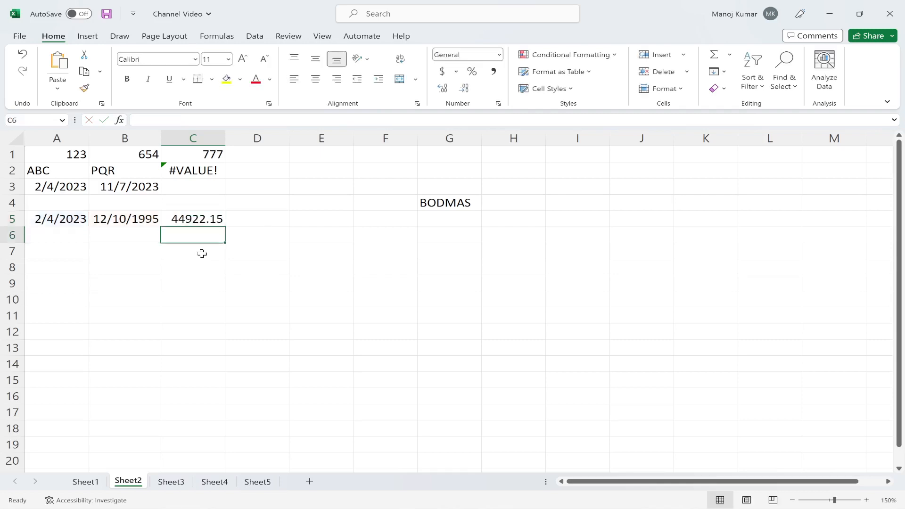
pyautogui.doubleClick(201, 218)
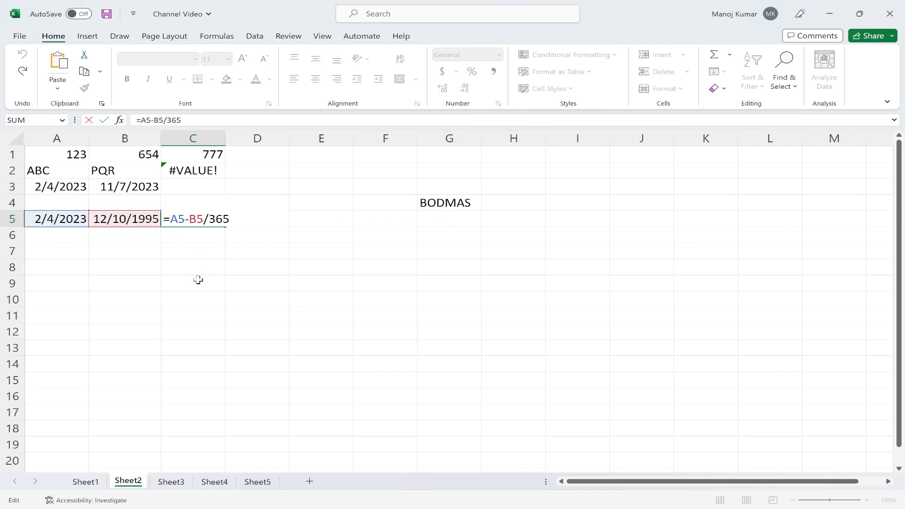
pyautogui.write('(')
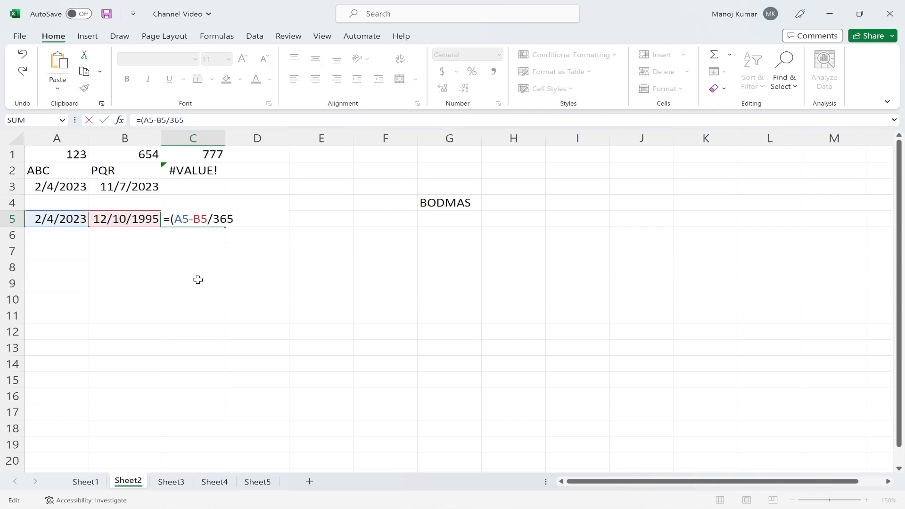
pyautogui.write(')')
pyautogui.press('Return')
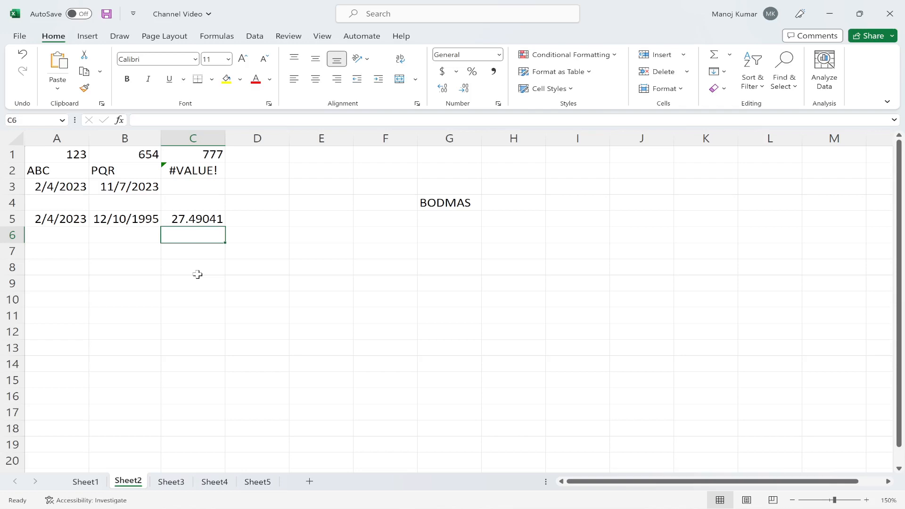
# Wrap the years calculation in C5 in ROUND with zero decimal digits, making the formula =ROUND((A5-B5)/365,0).
pyautogui.doubleClick(195, 219)
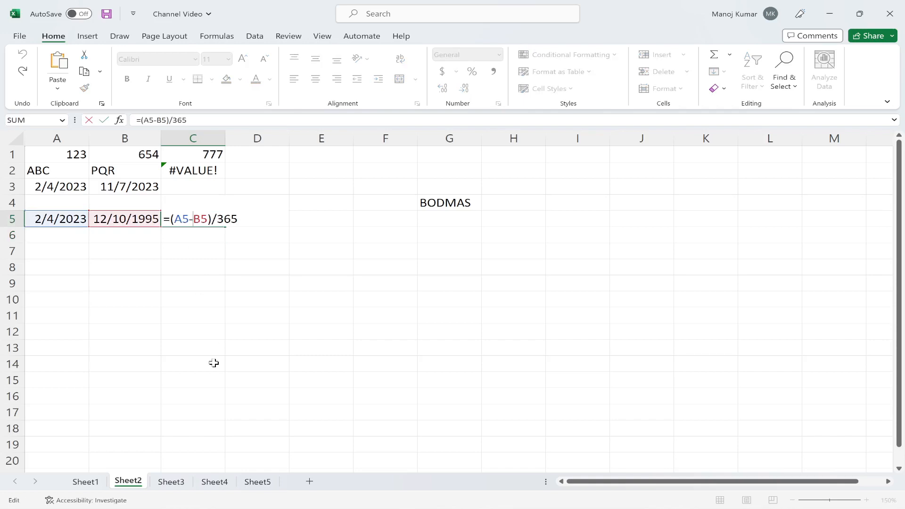
pyautogui.press('Return')
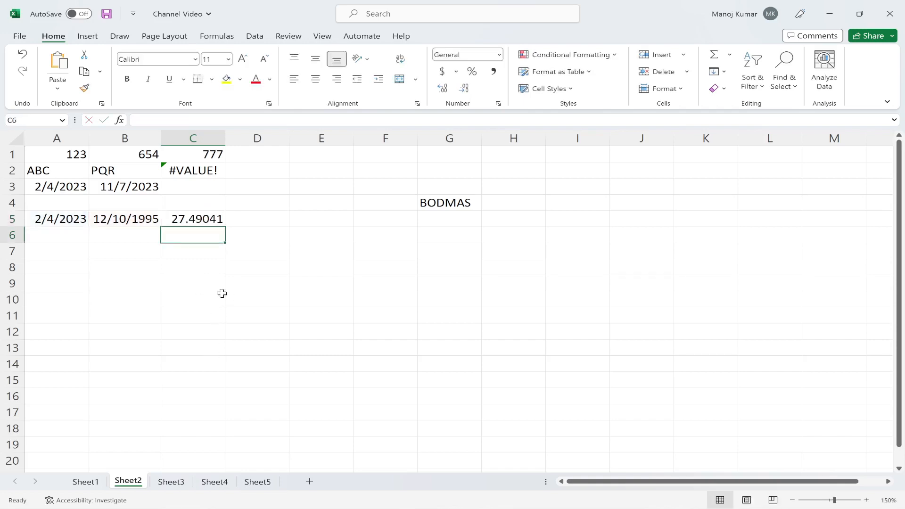
pyautogui.doubleClick(195, 219)
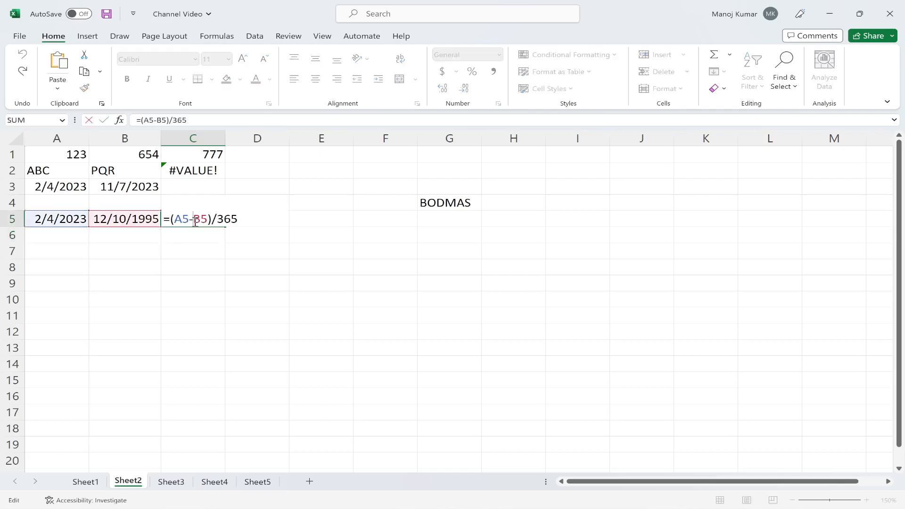
pyautogui.click(172, 219)
pyautogui.write('ROUND')
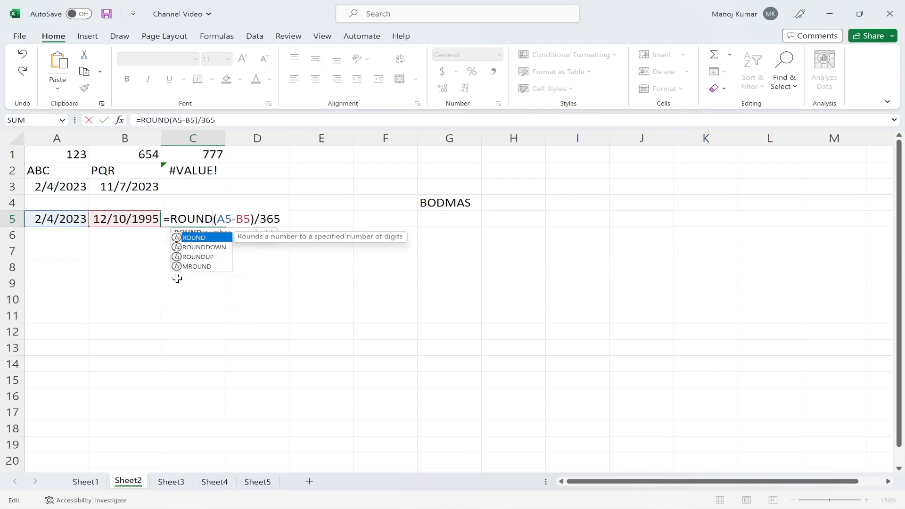
pyautogui.write('(')
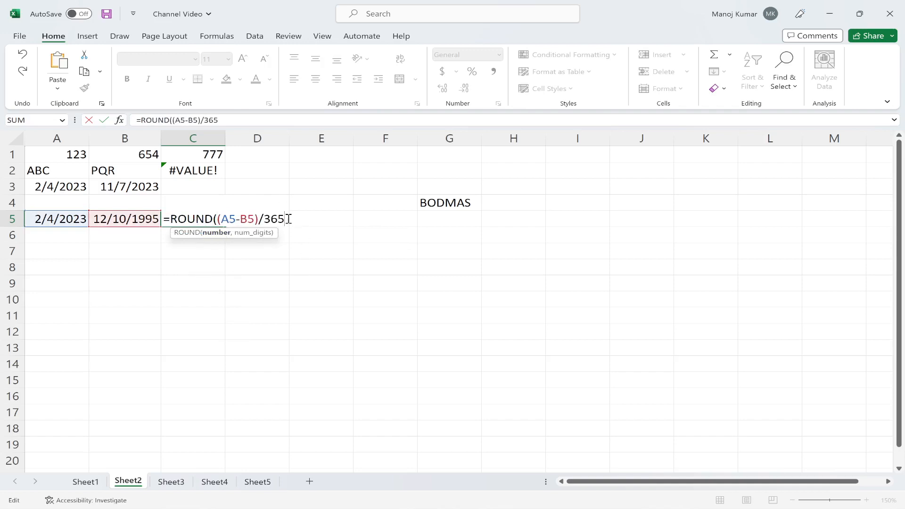
pyautogui.write(',0')
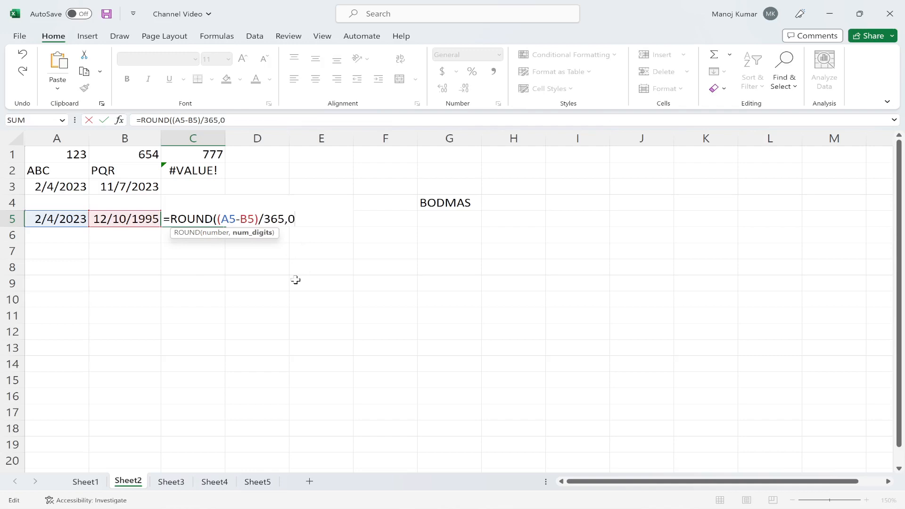
pyautogui.write(')')
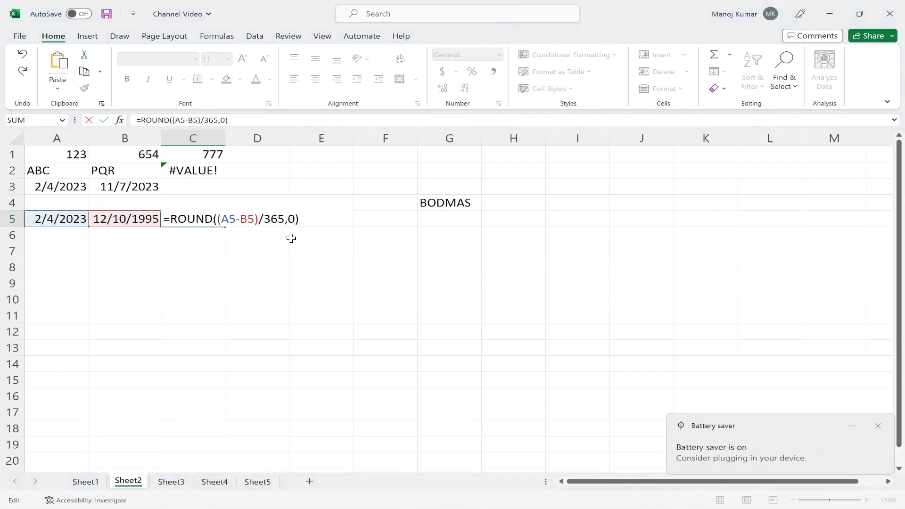
pyautogui.press('Return')
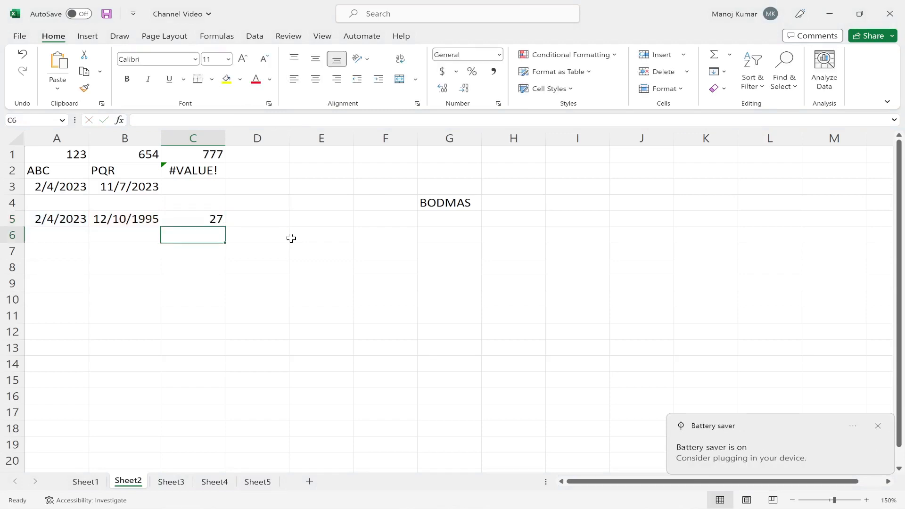
# Review the rounded formula in C5 together with the two row 5 dates in A5 and B5 that it uses.
pyautogui.doubleClick(190, 219)
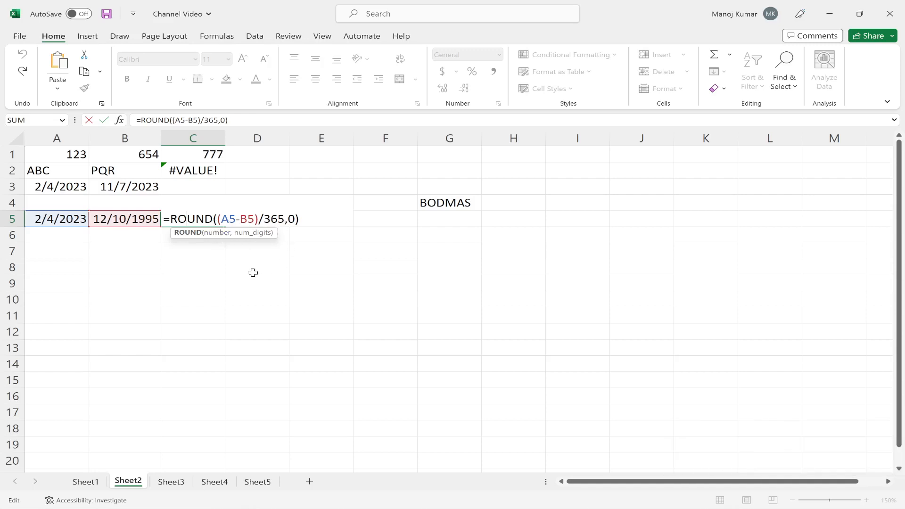
pyautogui.press('Return')
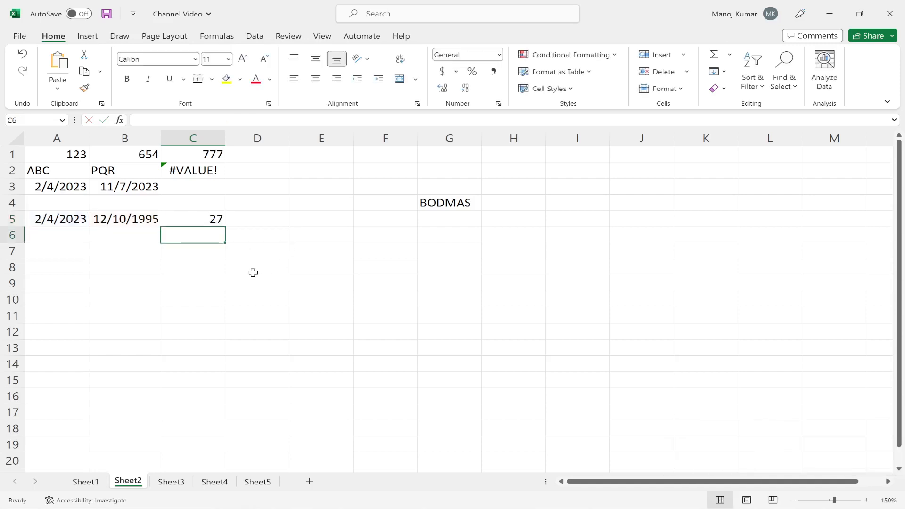
pyautogui.click(210, 219)
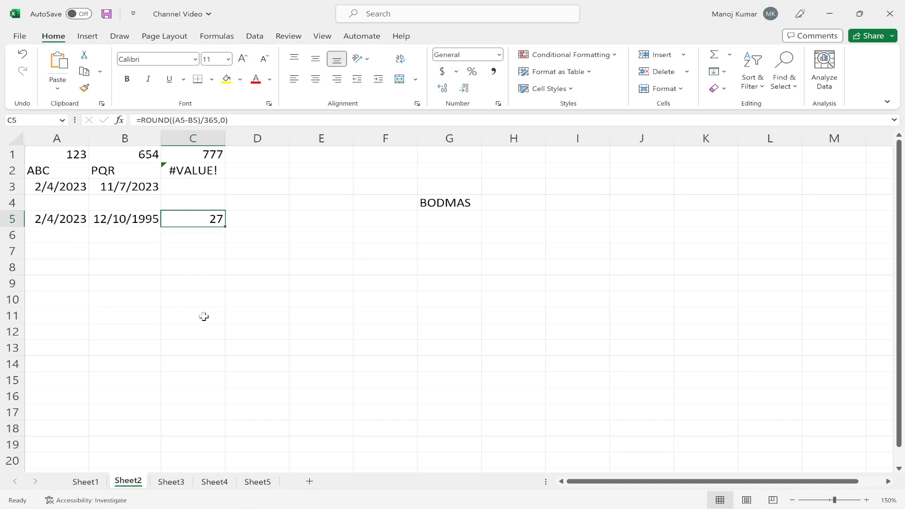
pyautogui.click(118, 249)
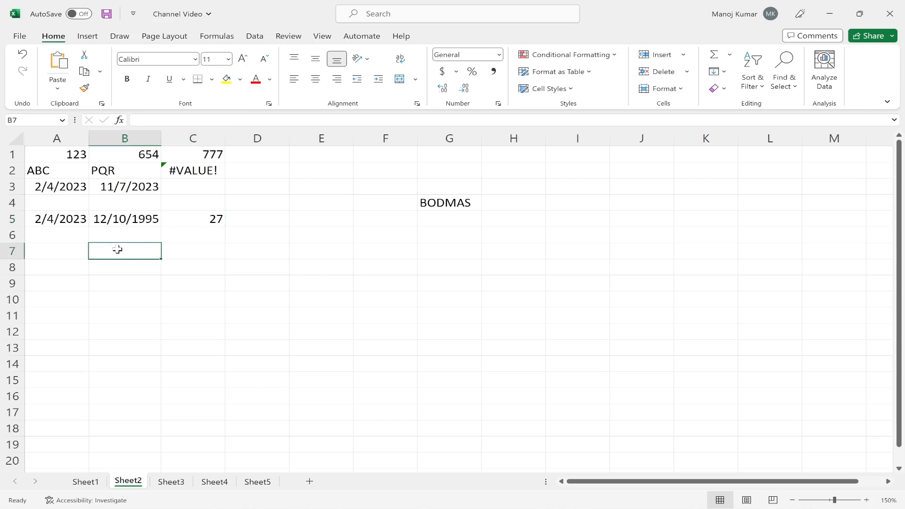
pyautogui.click(69, 254)
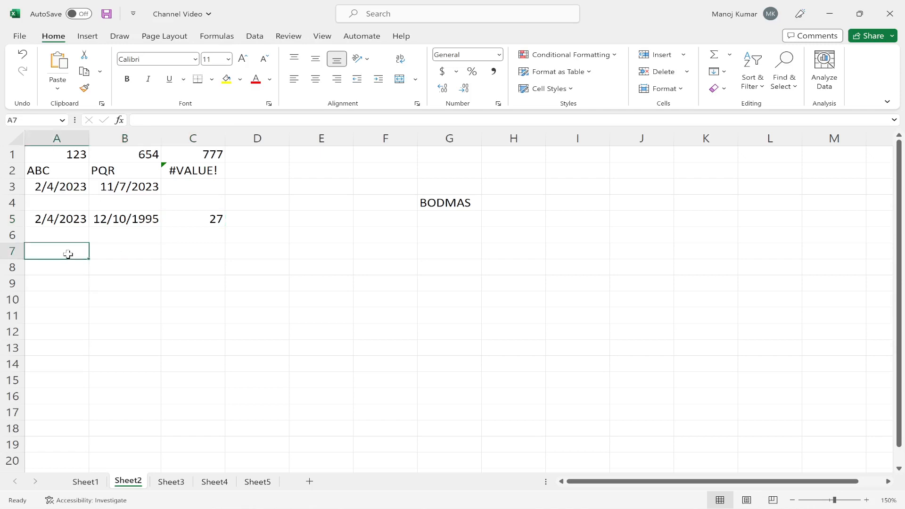
pyautogui.click(61, 219)
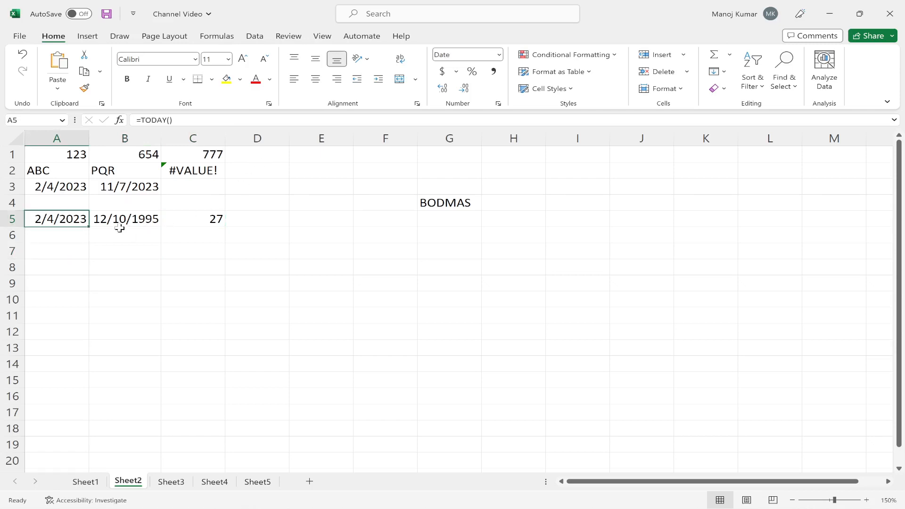
pyautogui.click(120, 224)
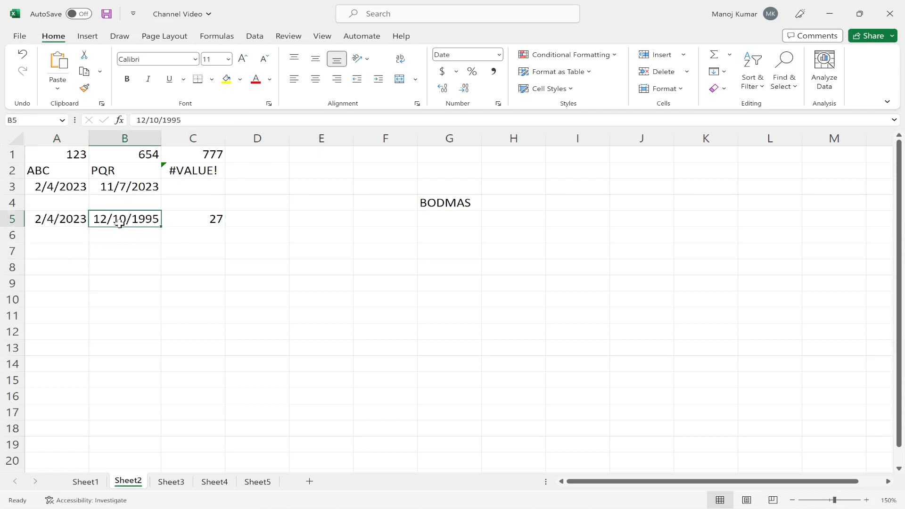
pyautogui.click(200, 224)
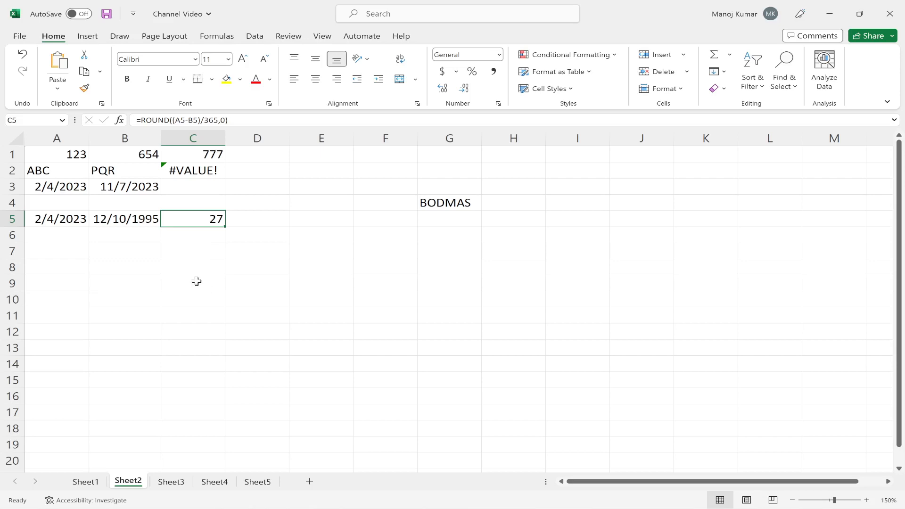
pyautogui.click(184, 264)
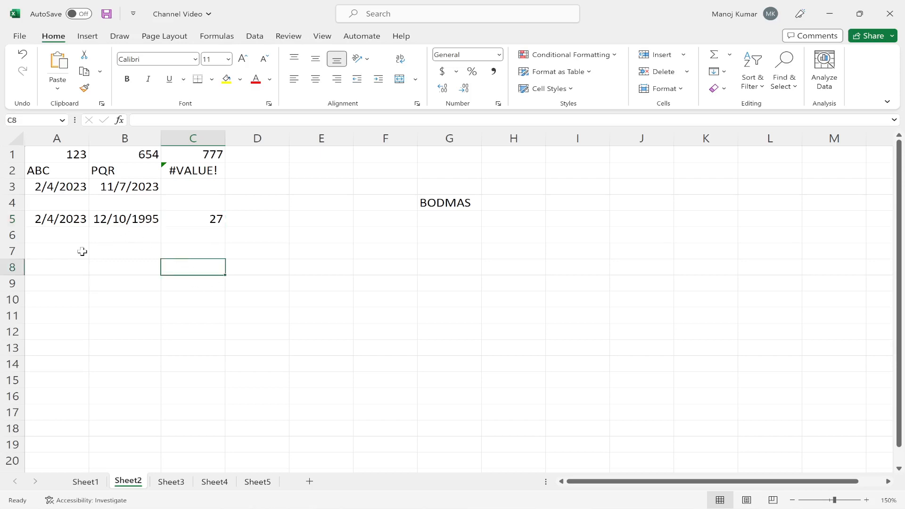
# Enter the heading TIME in cell A7 to start a time example below the dates.
pyautogui.click(61, 253)
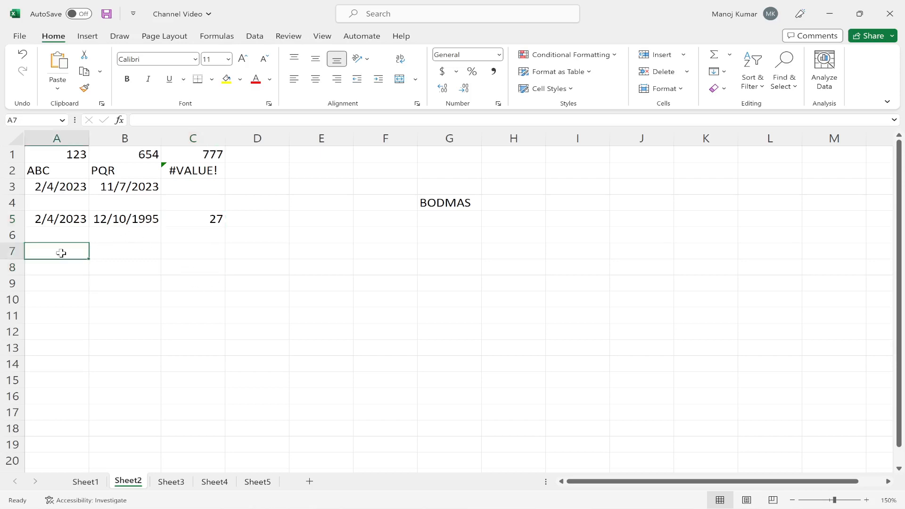
pyautogui.write('TIME')
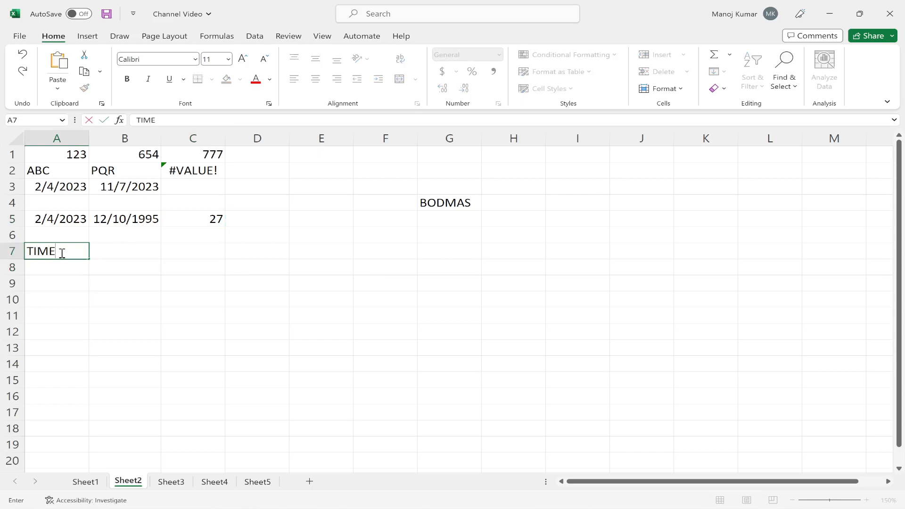
pyautogui.press('Return')
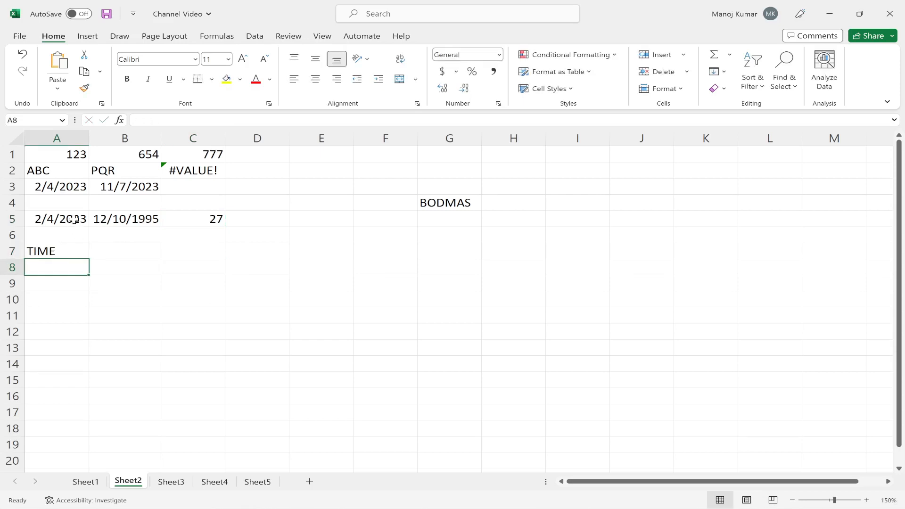
# Enter the start time 10:25 in cell A8, directly under the TIME heading.
pyautogui.click(74, 220)
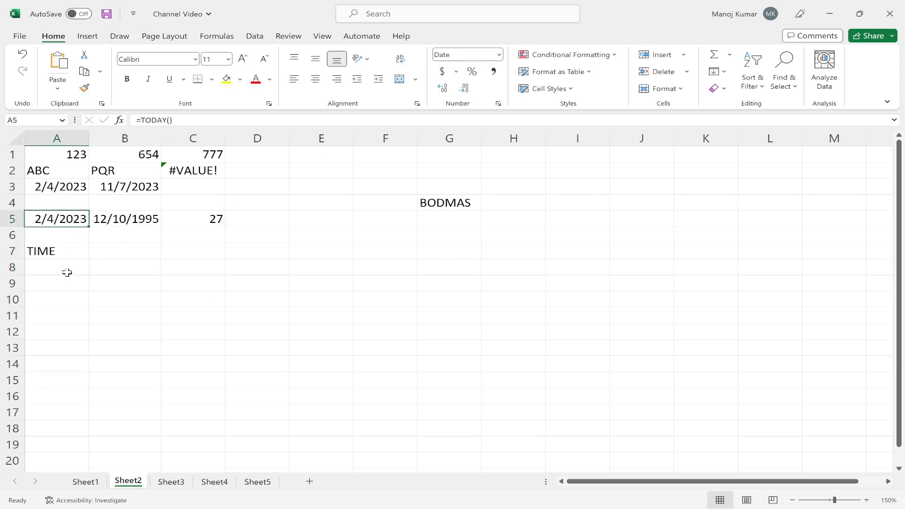
pyautogui.click(67, 272)
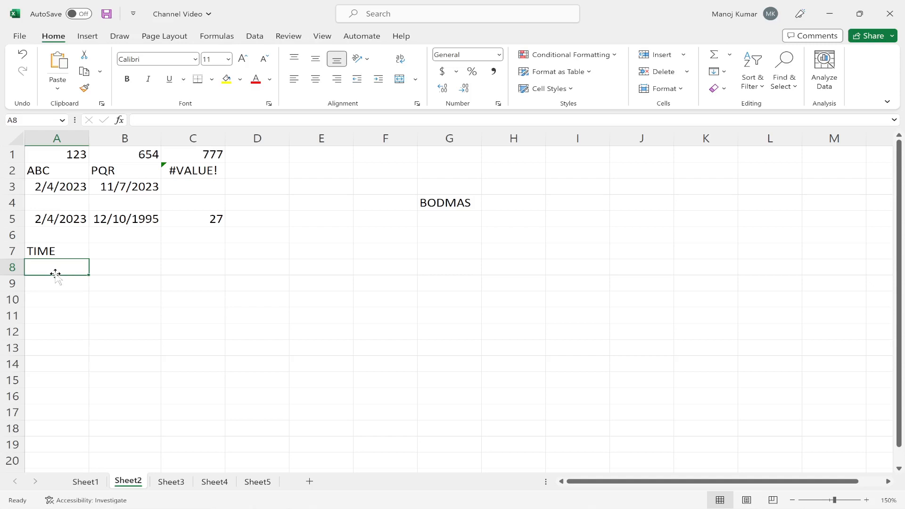
pyautogui.write('10')
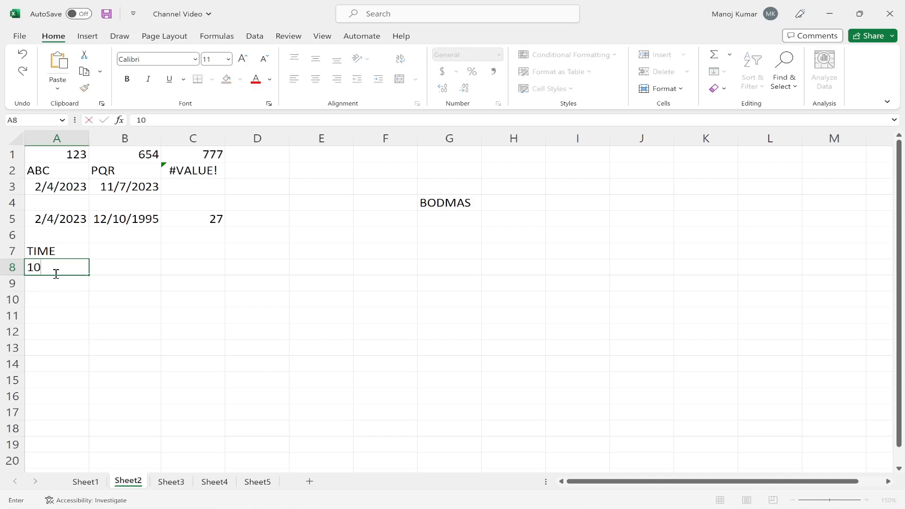
pyautogui.write(':25')
pyautogui.press('Return')
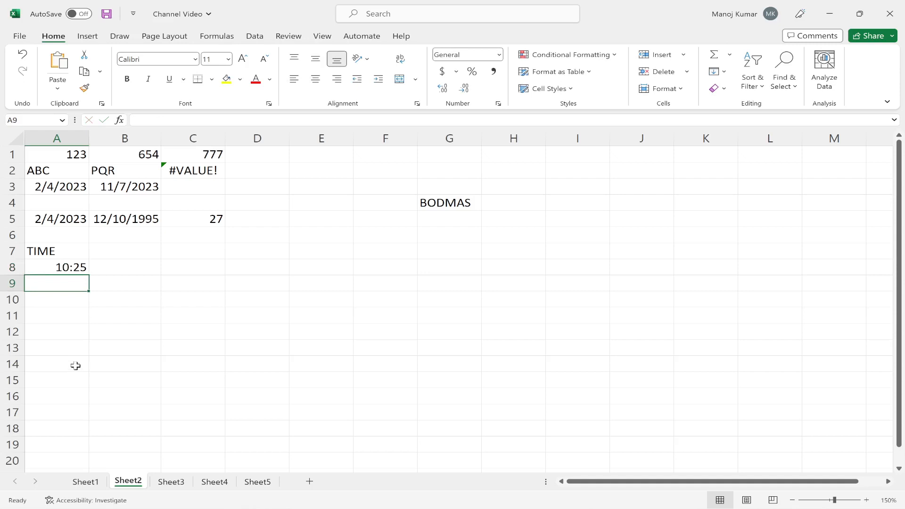
# Check how the A8 time is stored and enter the second time, 14:05, in cell B8.
pyautogui.click(65, 269)
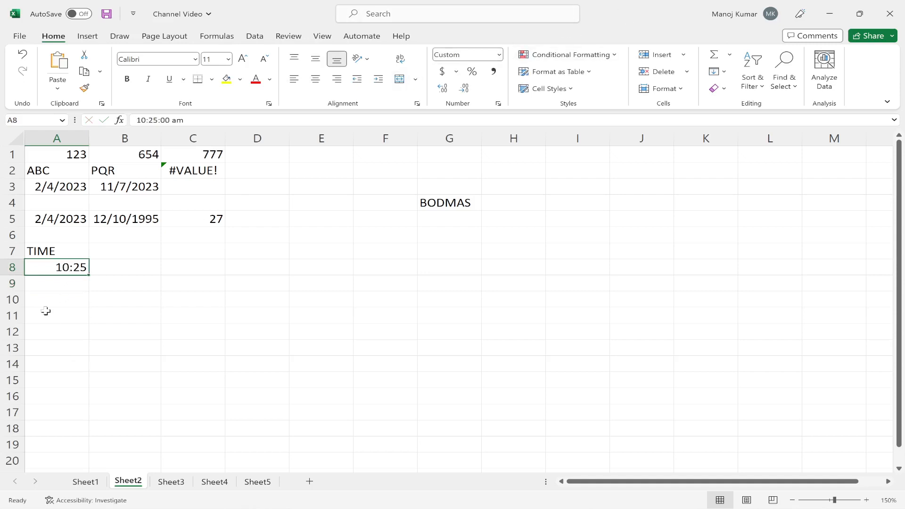
pyautogui.click(134, 272)
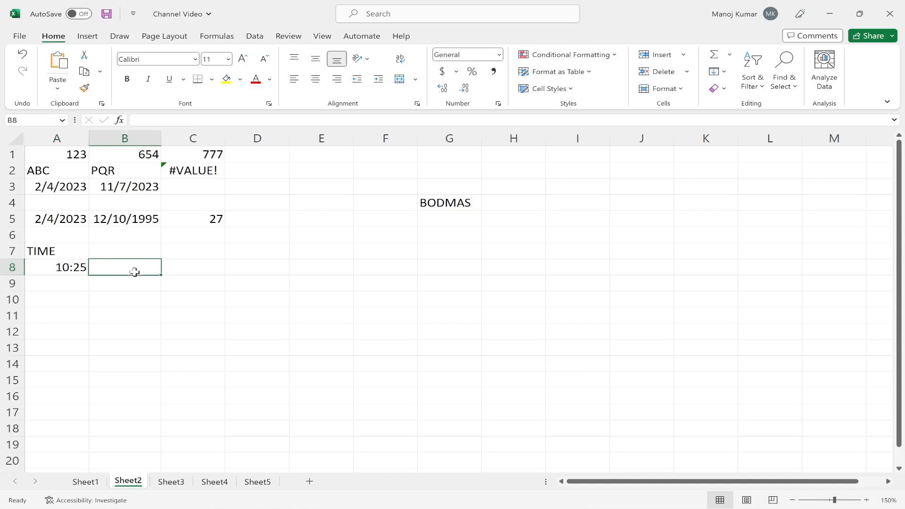
pyautogui.write('14')
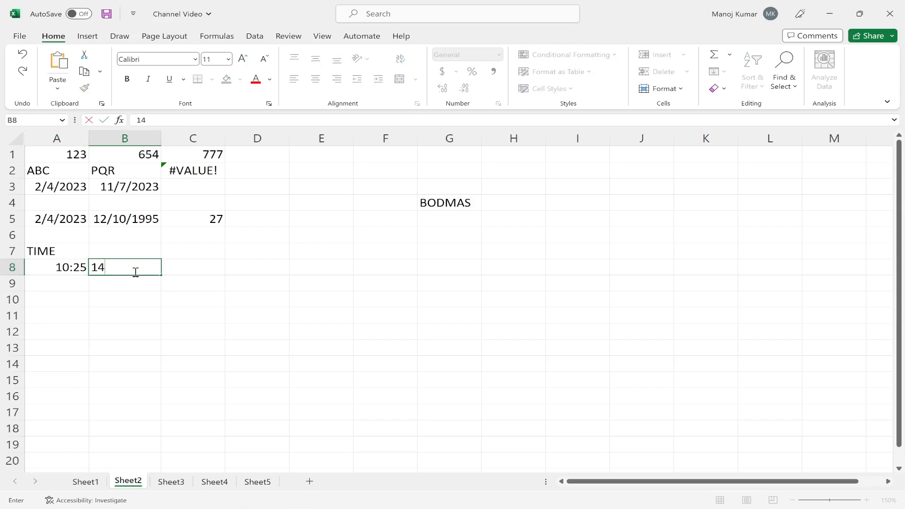
pyautogui.write(':05')
pyautogui.press('Return')
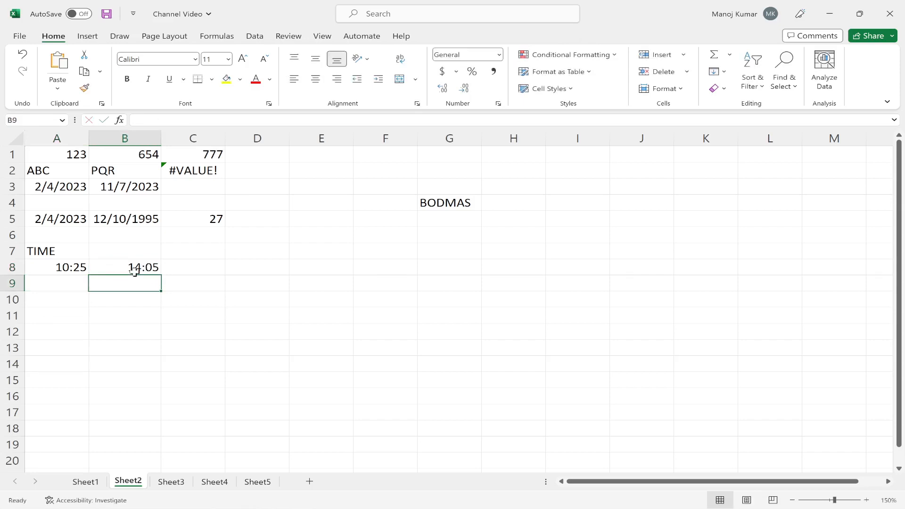
# Enter the heading DIFFERENCE in cell C7, above the cell beside the two times.
pyautogui.press('Up')
pyautogui.press('Right')
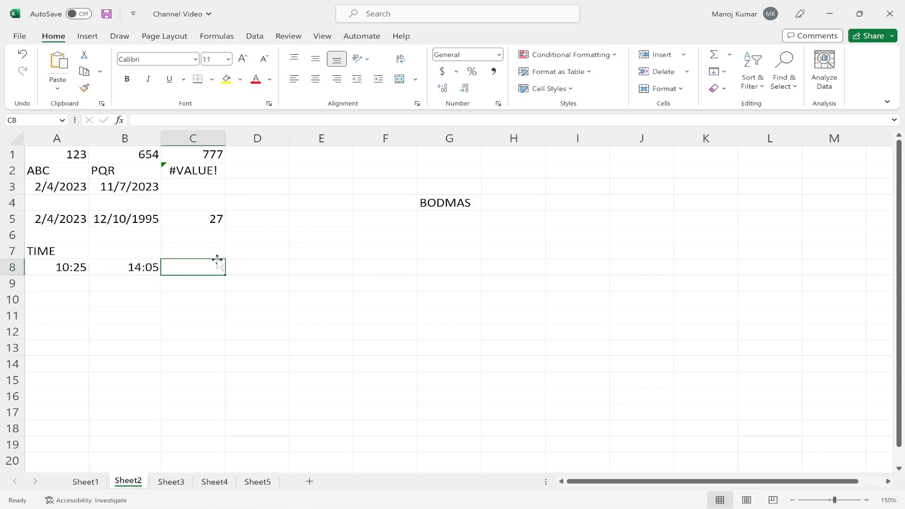
pyautogui.click(197, 252)
pyautogui.write('DIFFRE')
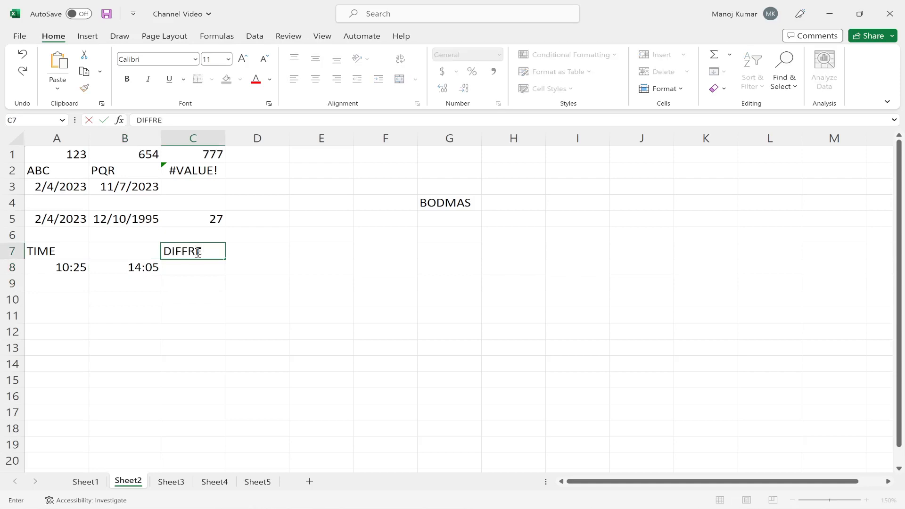
pyautogui.press('BackSpace')
pyautogui.press('BackSpace')
pyautogui.write('ERENCE')
pyautogui.press('Return')
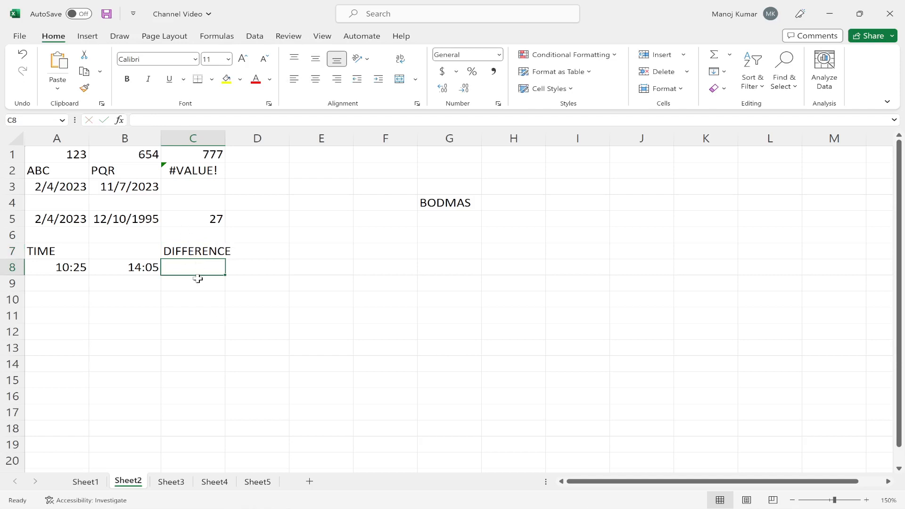
# Calculate the time difference in C8 by subtracting the first time from the second with the formula =B8-A8.
pyautogui.write('=')
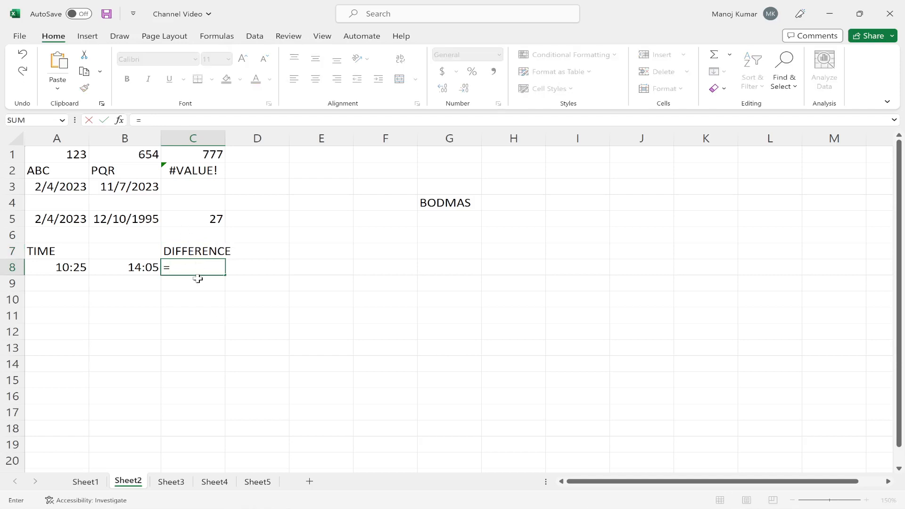
pyautogui.click(143, 266)
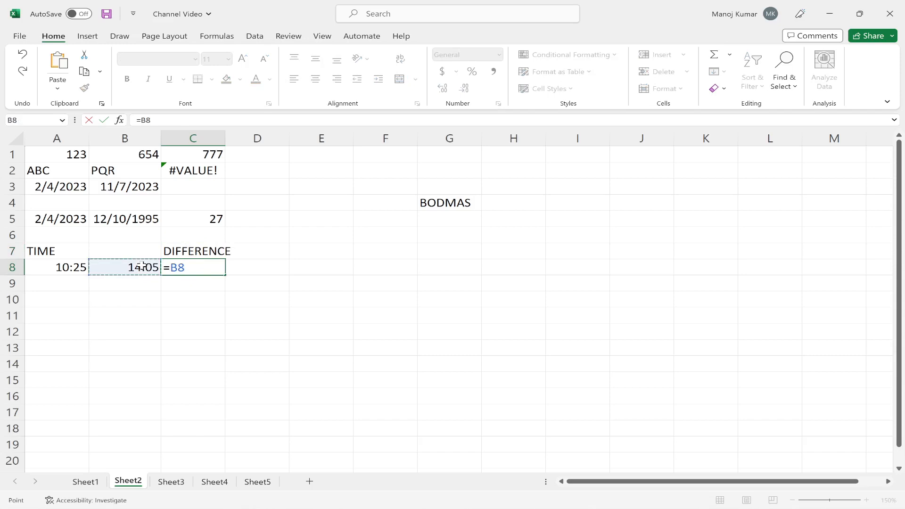
pyautogui.write('-')
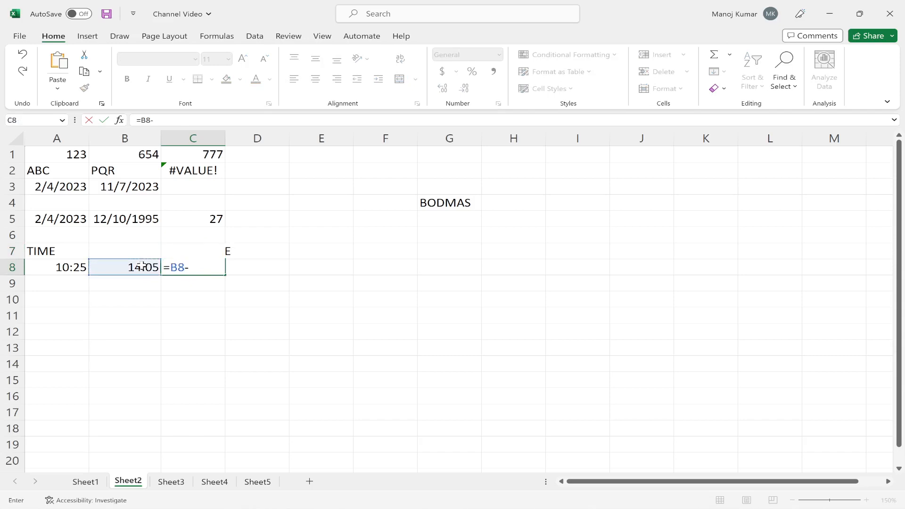
pyautogui.click(78, 263)
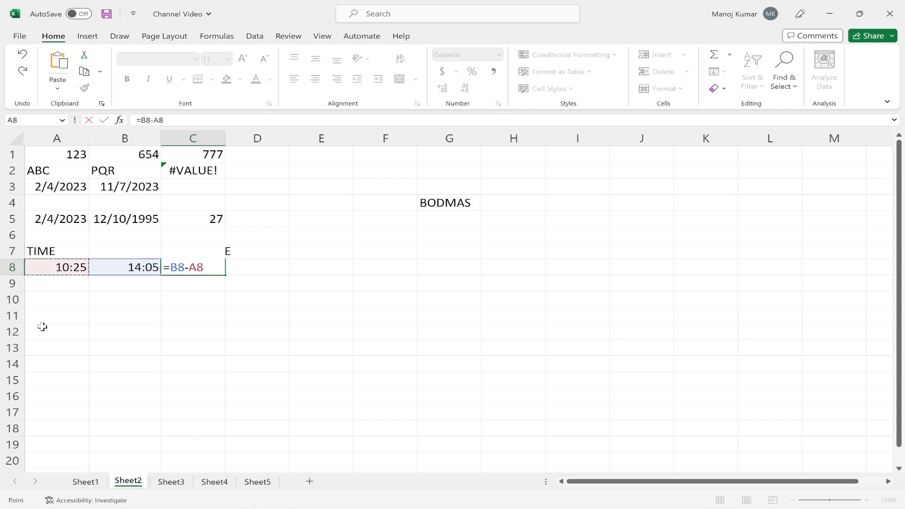
pyautogui.press('Return')
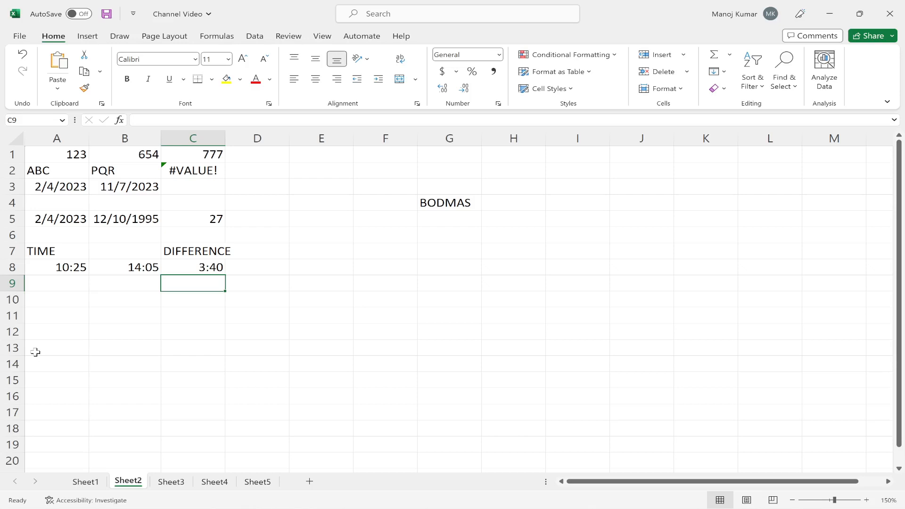
pyautogui.moveTo(275, 505)
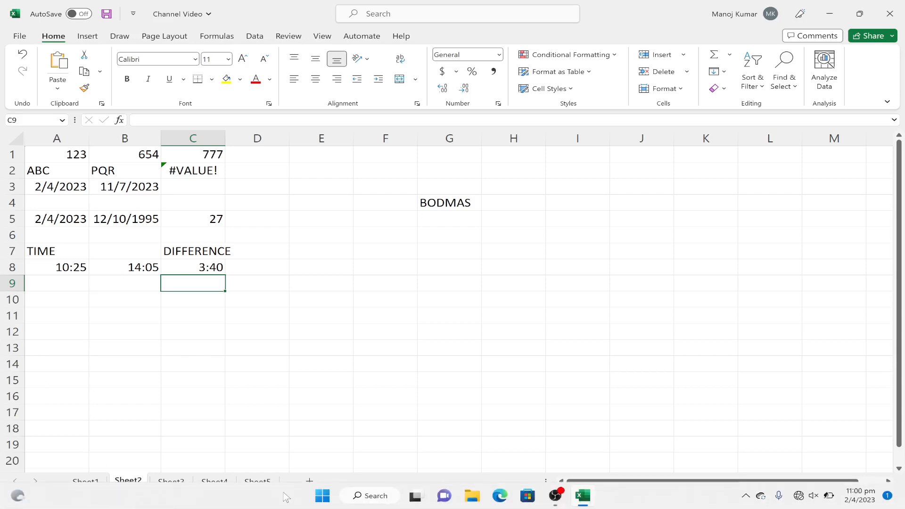